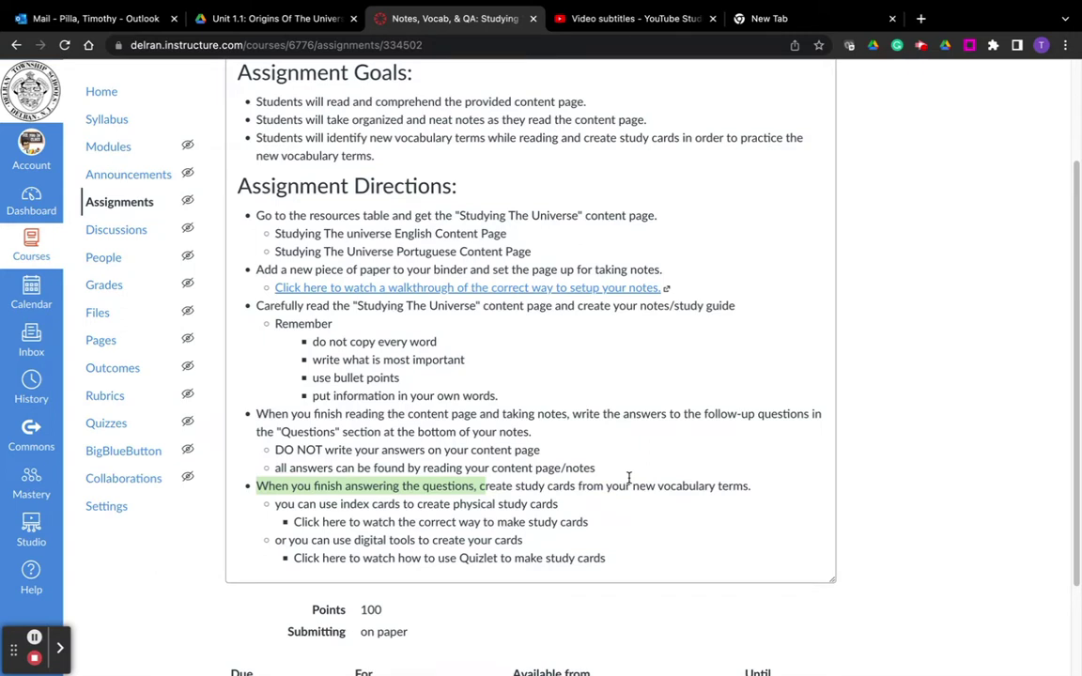
# Step: Review the assignment directions on making study cards with index cards or digital tools
pyautogui.moveTo(448, 504); pyautogui.dragTo(275, 504)
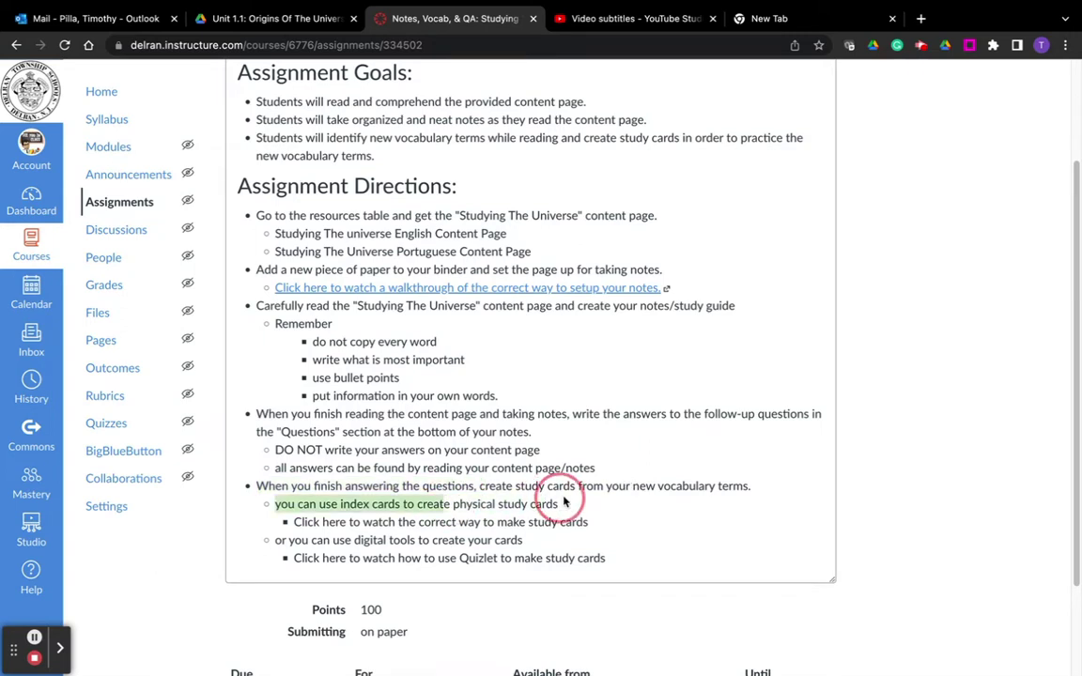
pyautogui.click(435, 526)
pyautogui.moveTo(321, 534); pyautogui.dragTo(473, 537)
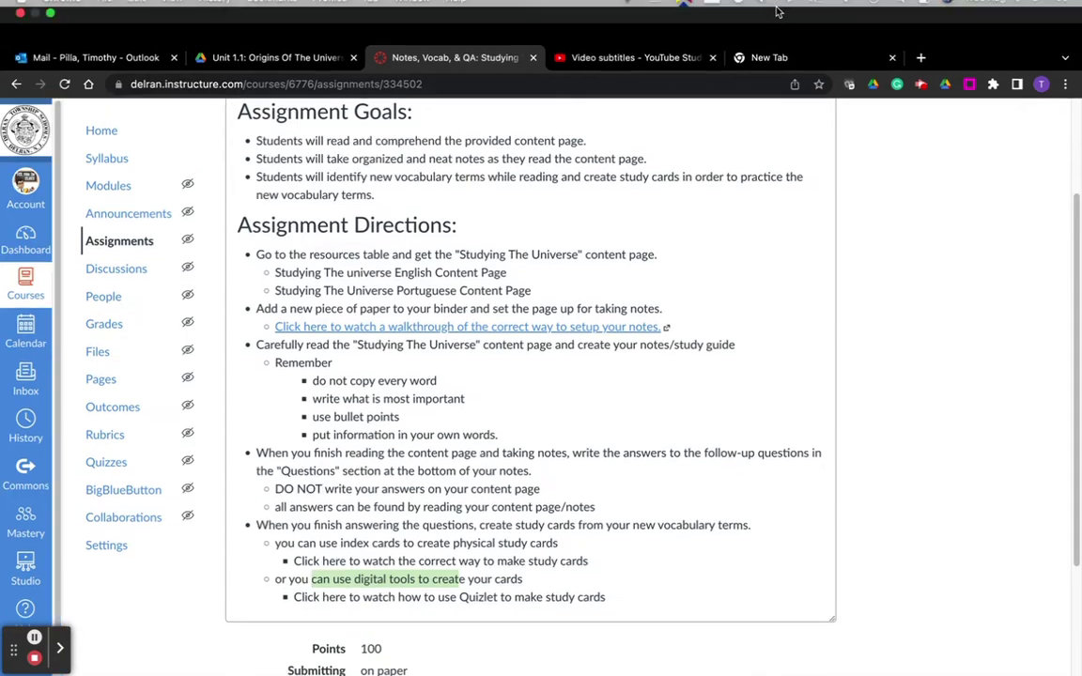
# Step: Switch to the blank browser tab and open the Quizlet website
pyautogui.click(768, 56)
pyautogui.write('quizlet')
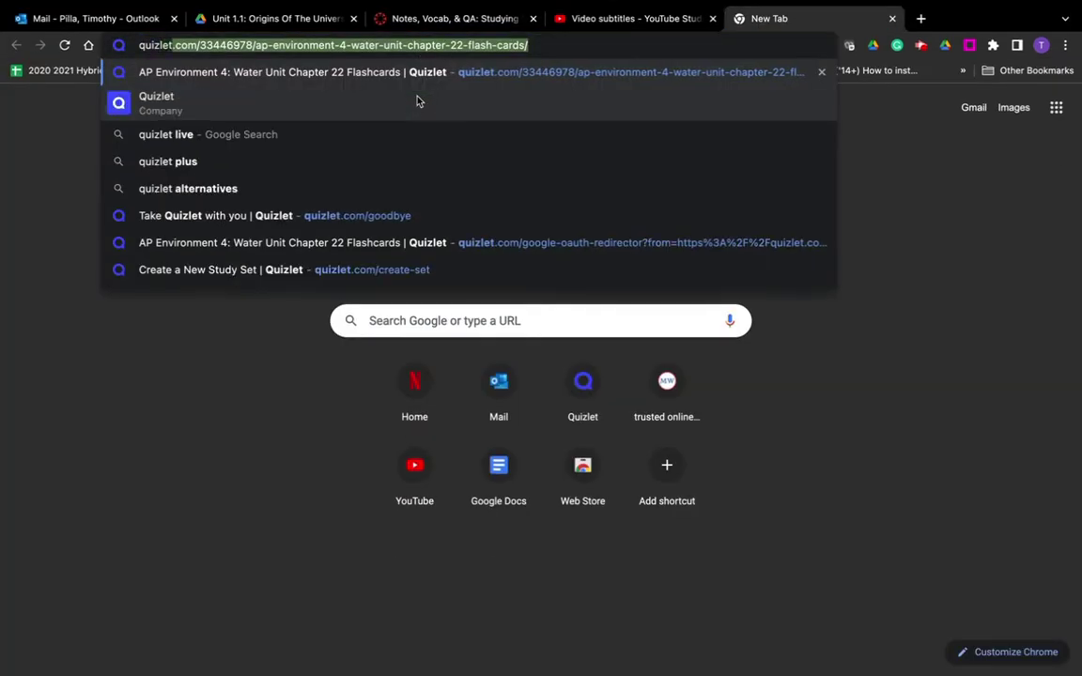
pyautogui.press('Return')
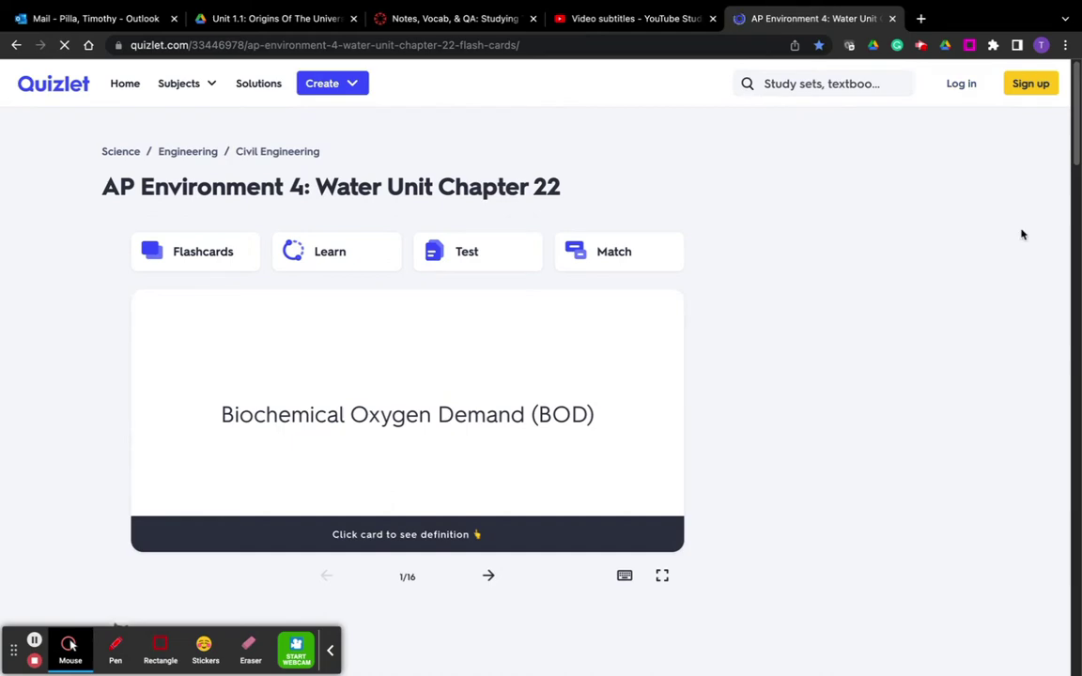
pyautogui.press('space')
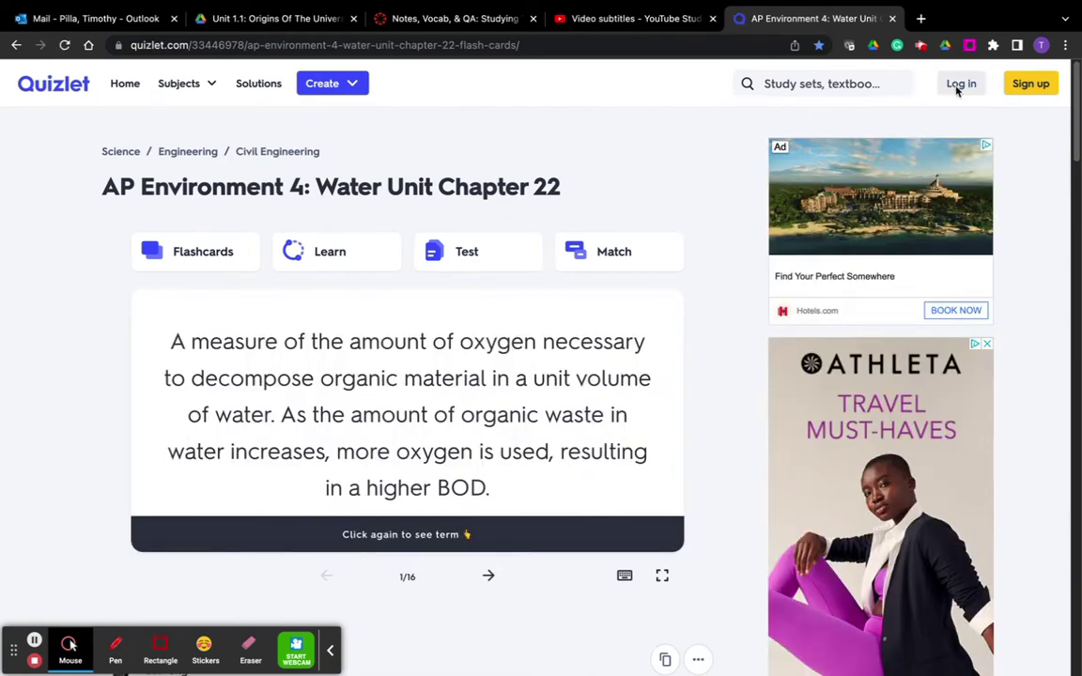
# Step: Log in to Quizlet with the Google account
pyautogui.click(960, 84)
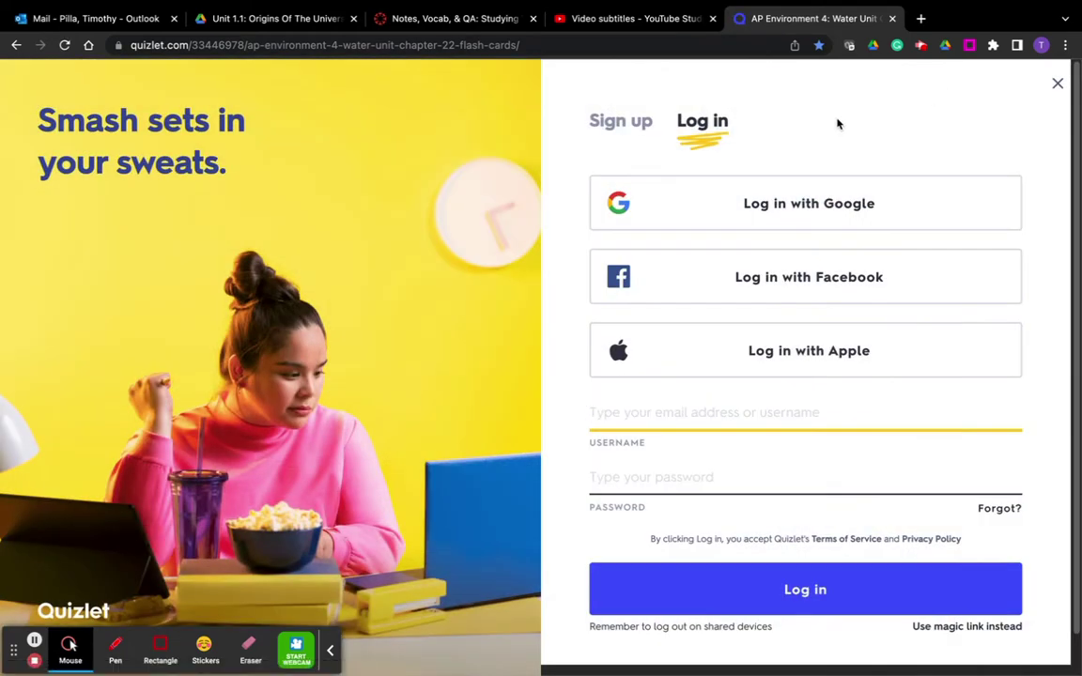
pyautogui.click(766, 211)
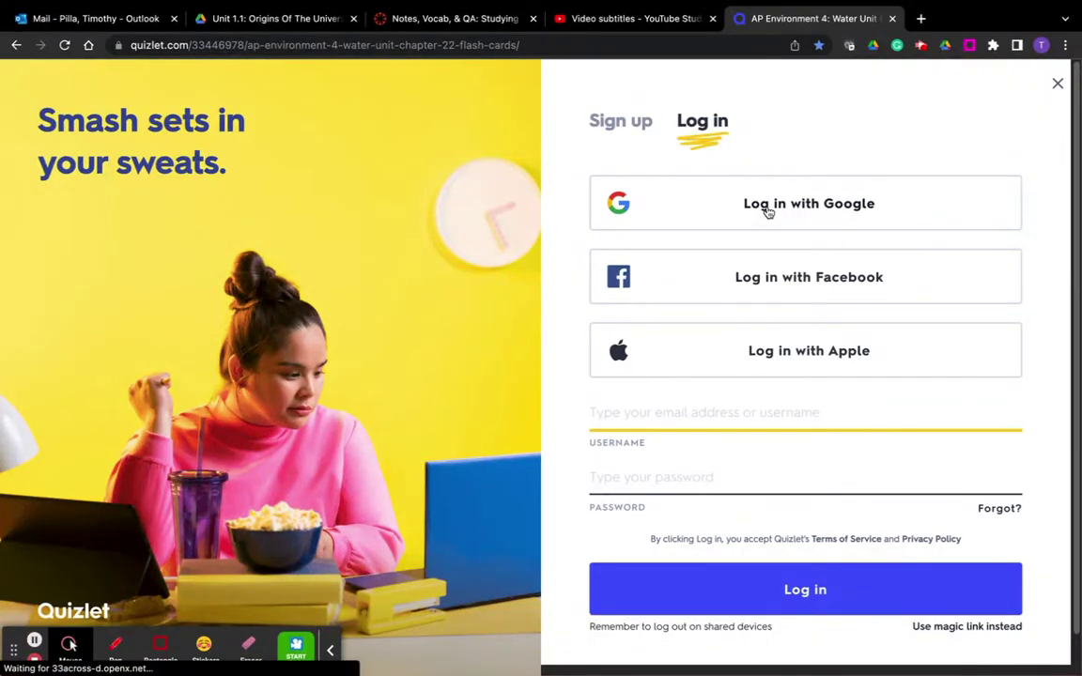
pyautogui.click(767, 211)
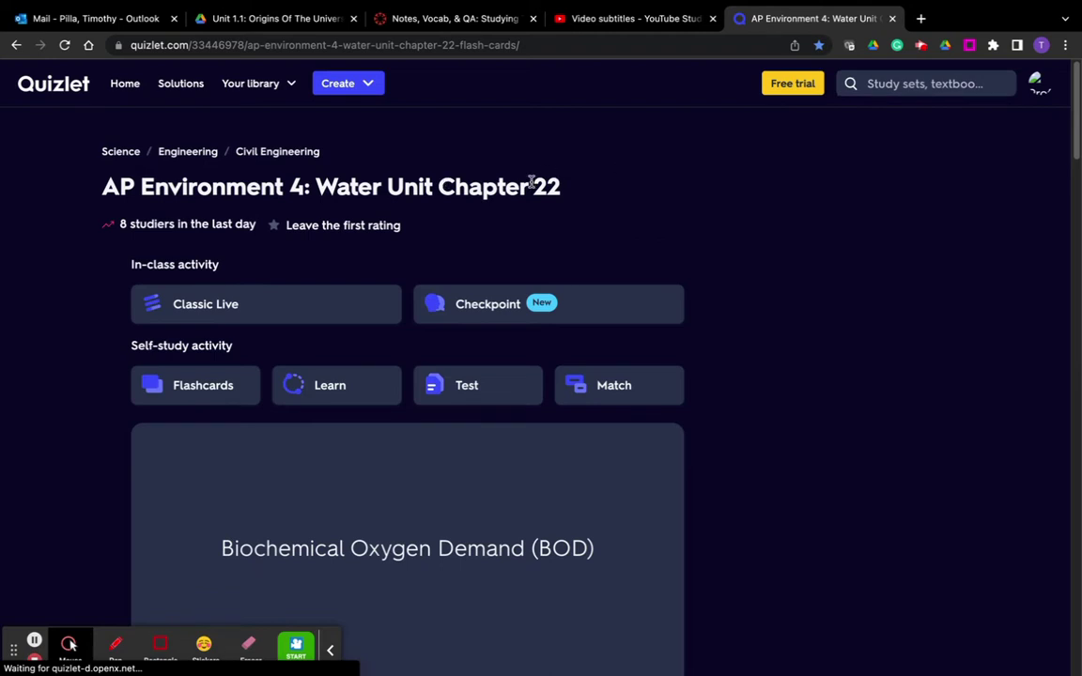
# Step: Start a new study set and dismiss the Quizlet Plus offer
pyautogui.click(372, 85)
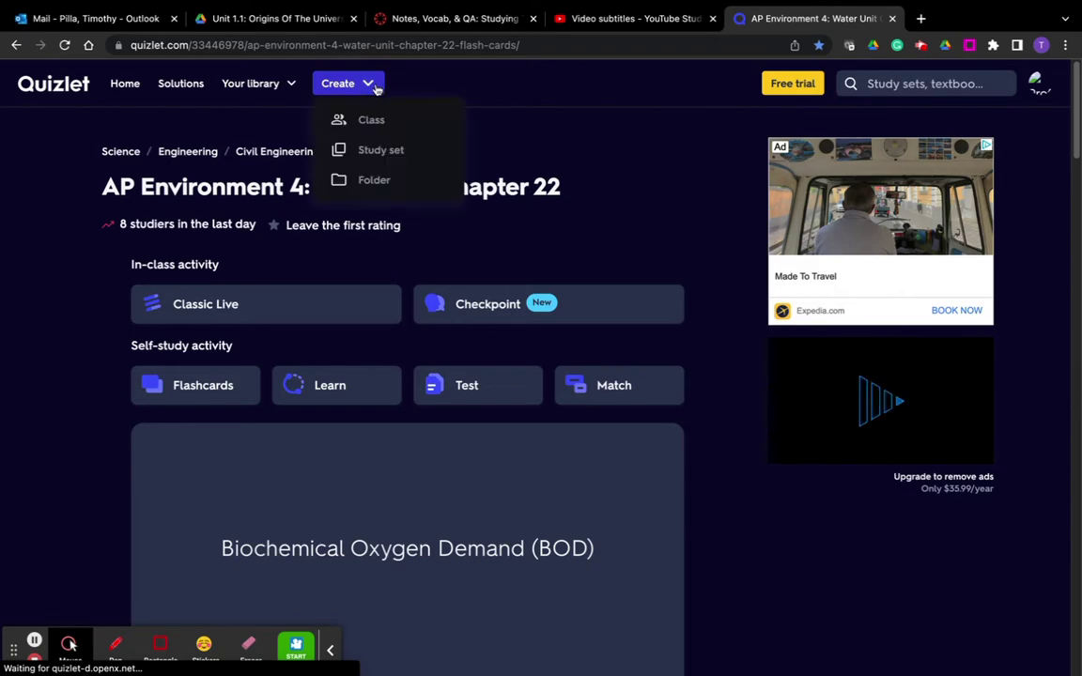
pyautogui.click(392, 151)
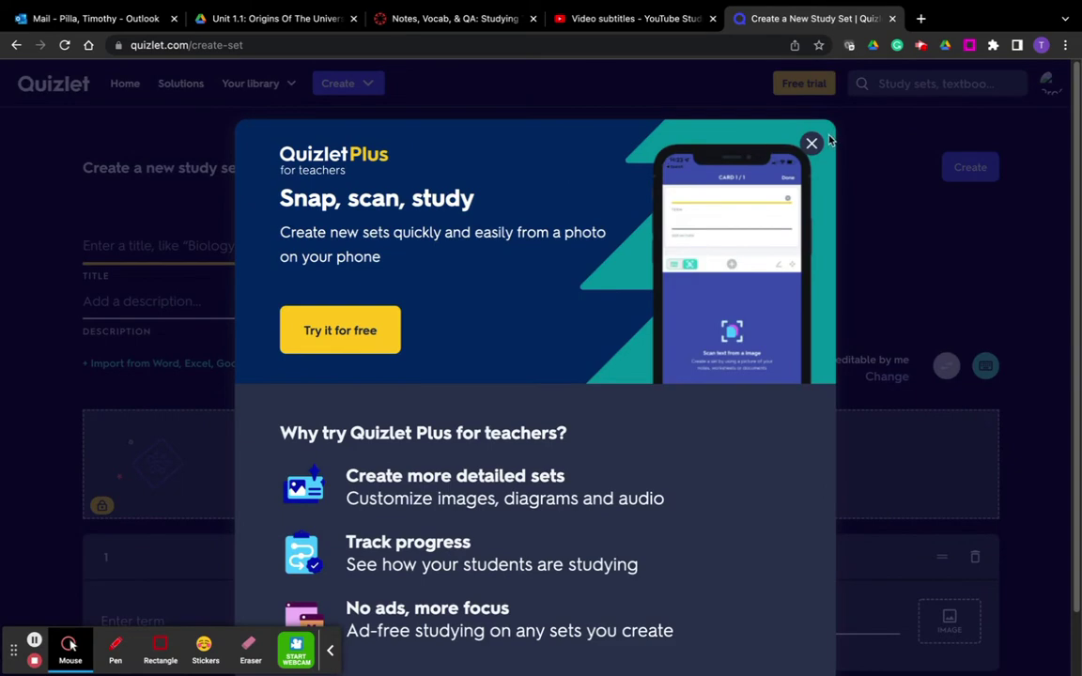
pyautogui.click(812, 123)
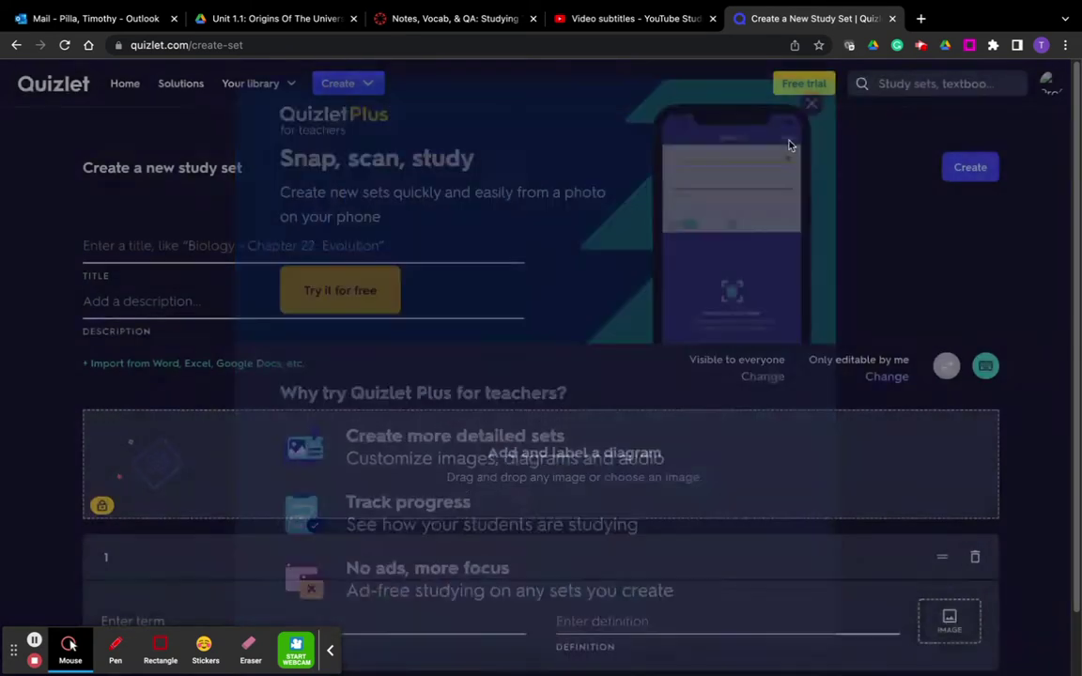
# Step: Check the assignment's title in Canvas, and title the Quizlet study set "Unit 1.1 Studying The Universe Vocabulary"
pyautogui.click(266, 245)
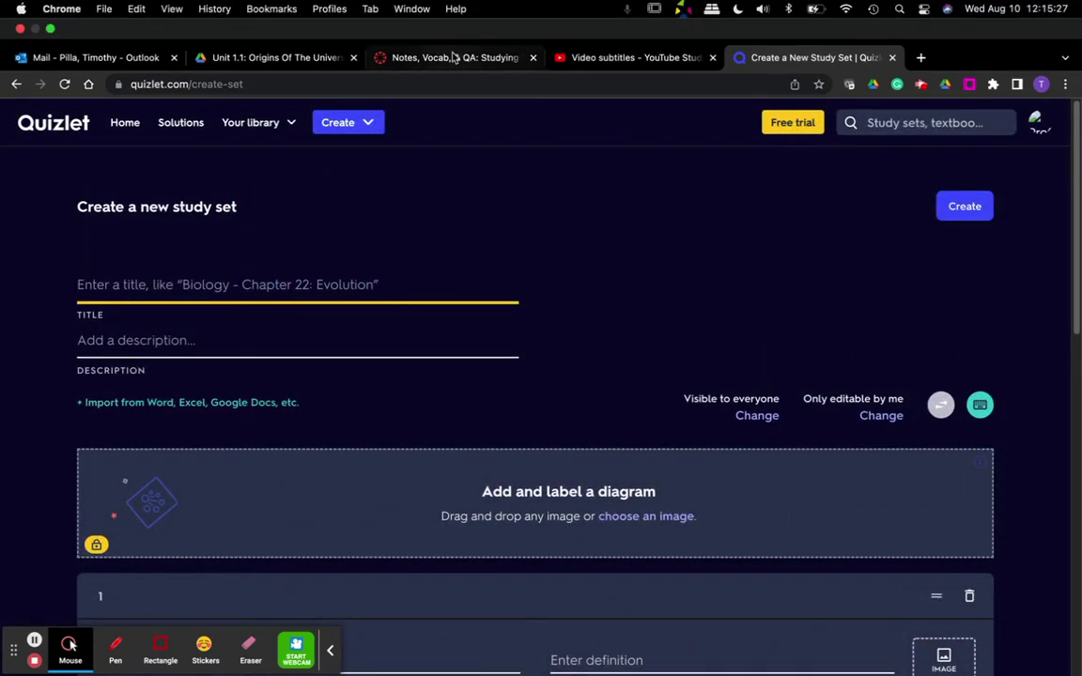
pyautogui.click(414, 19)
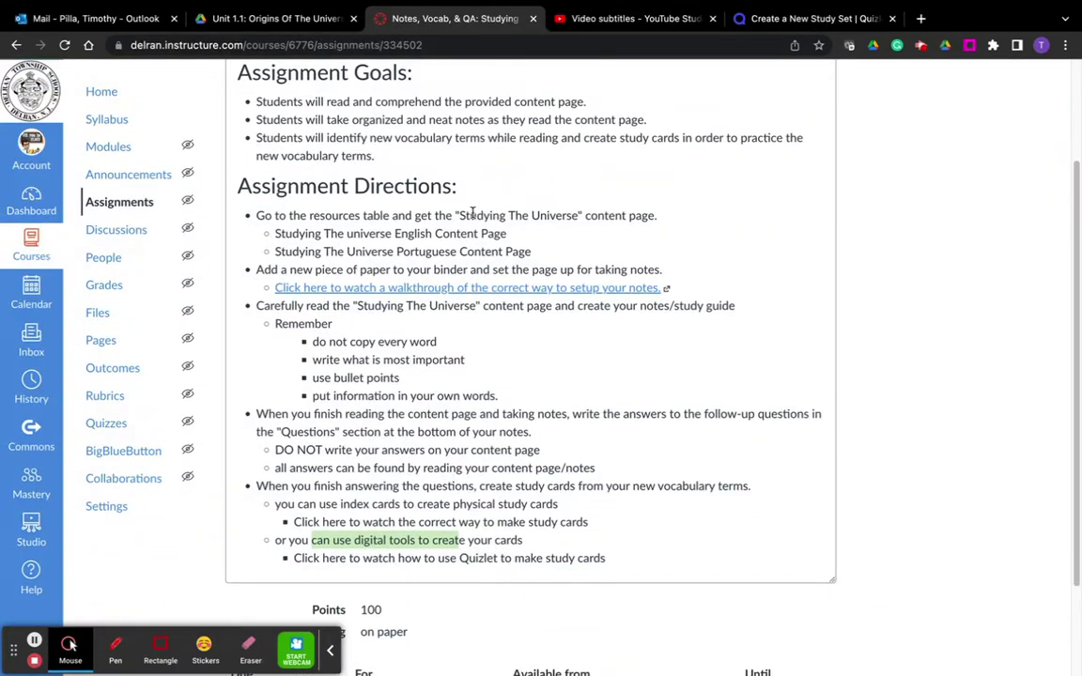
pyautogui.scroll(3, 472, 214)
pyautogui.moveTo(424, 147); pyautogui.dragTo(637, 147)
pyautogui.click(814, 19)
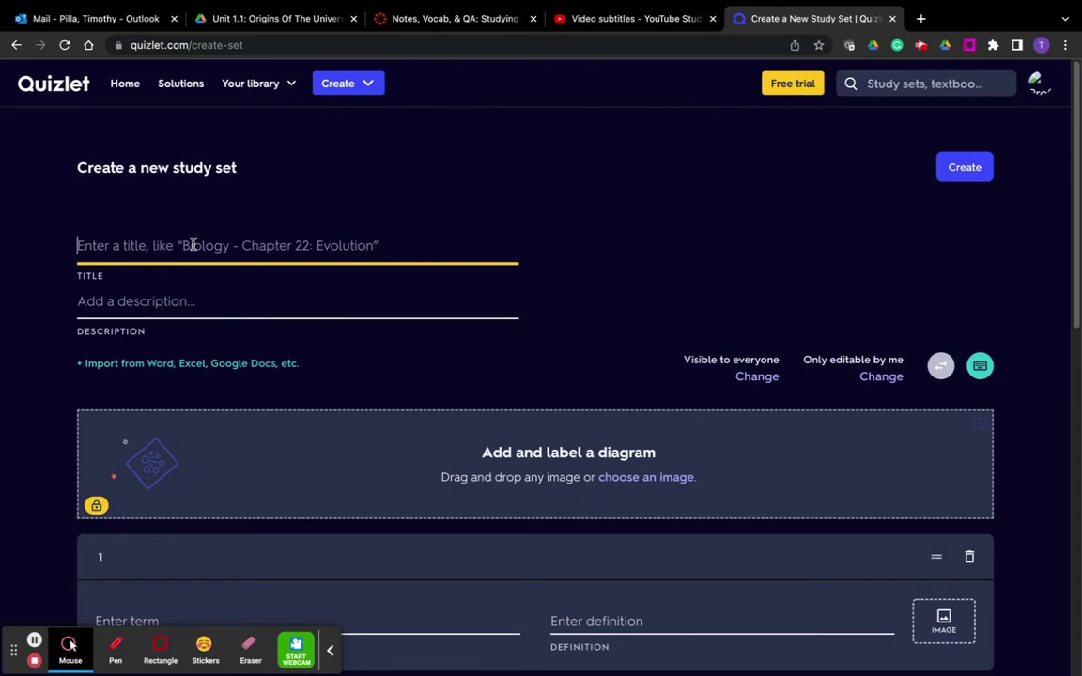
pyautogui.write('Unit 1.1 Studying The Universe Vocabulary')
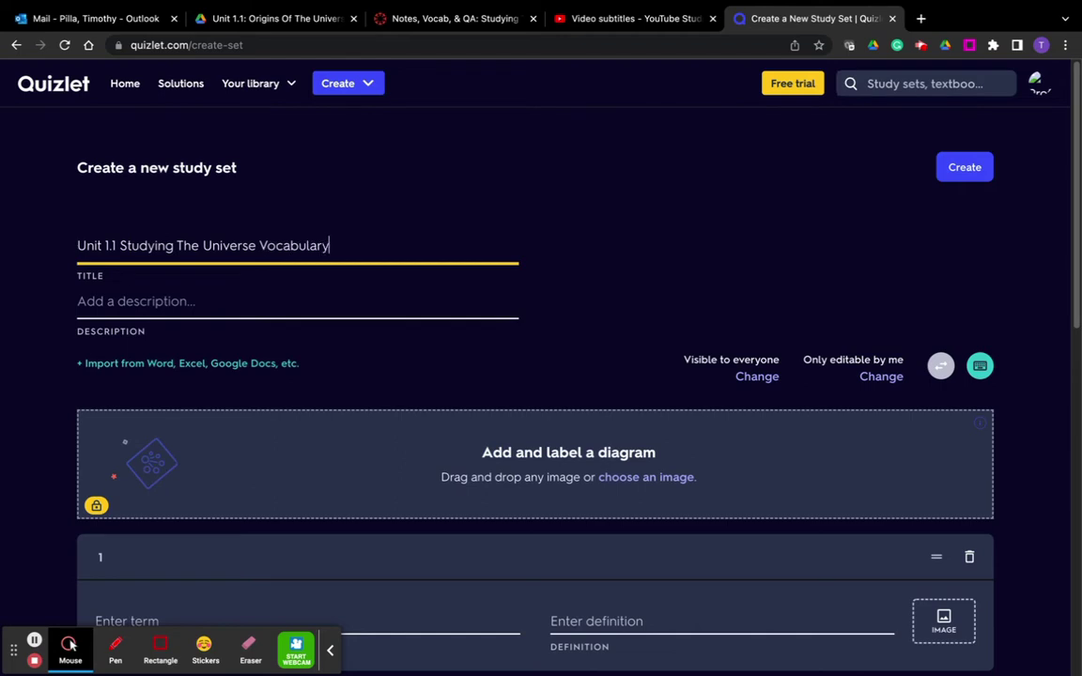
# Step: Enter the first card's term using the suggested word "Data"
pyautogui.scroll(-5, 300, 266)
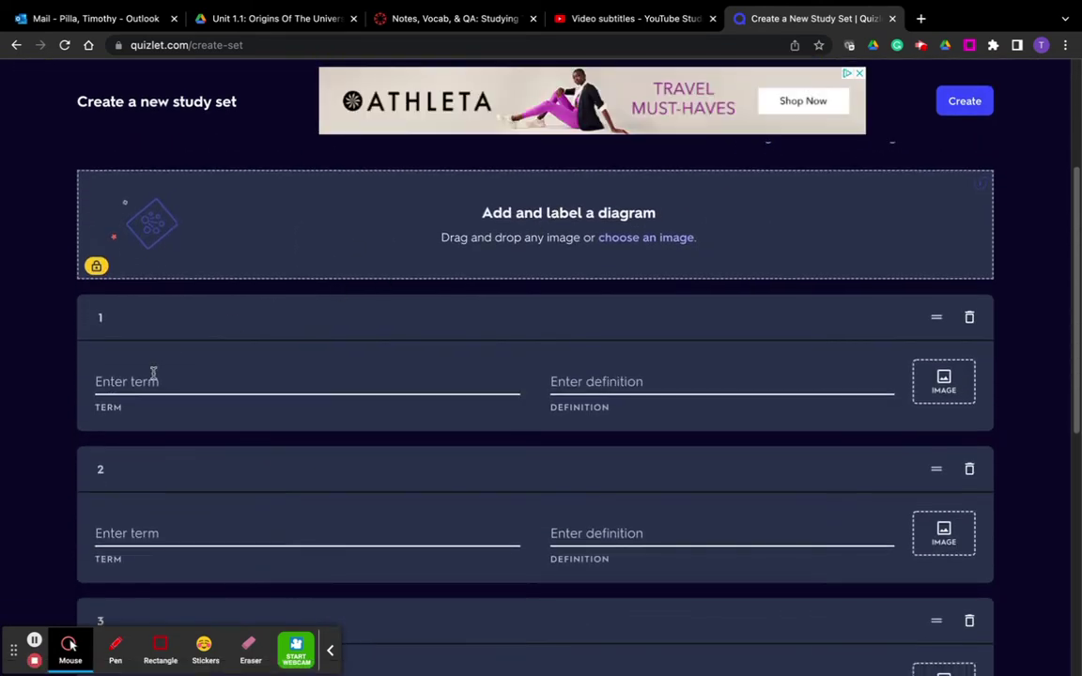
pyautogui.click(153, 378)
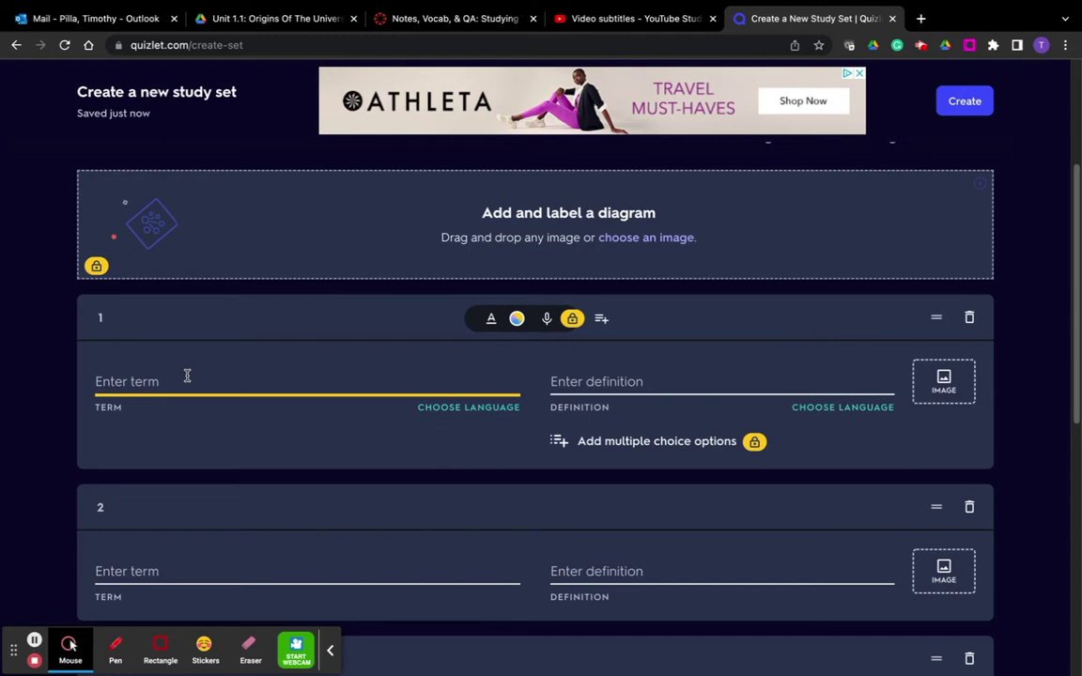
pyautogui.write('data')
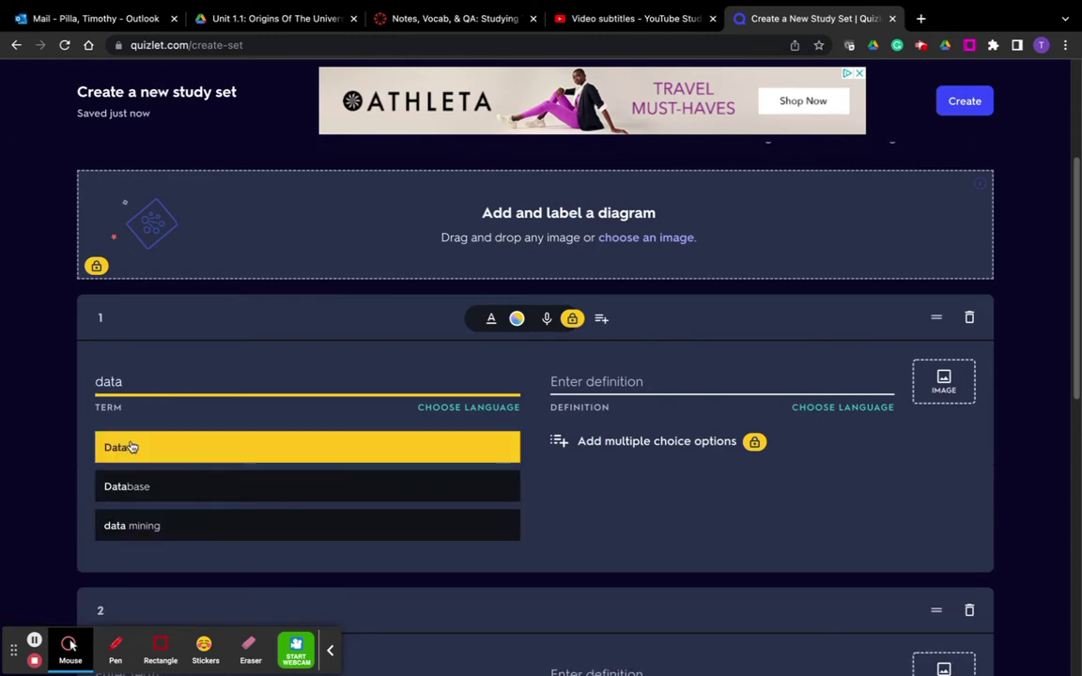
pyautogui.click(133, 447)
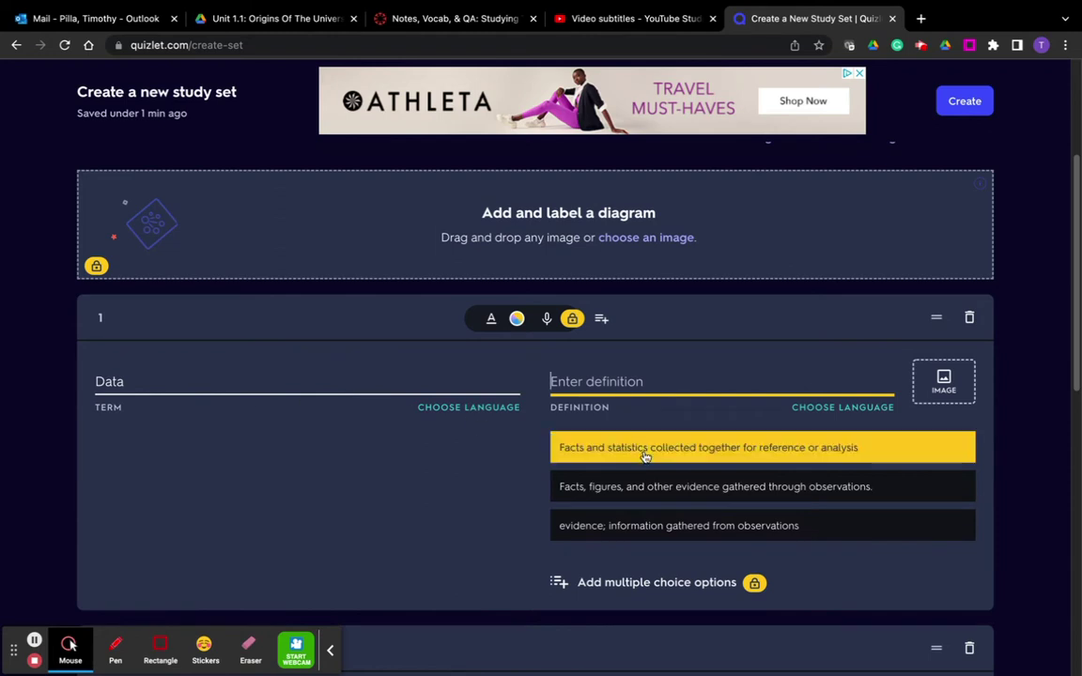
# Step: Search for "merriam webster" in a new browser tab and open the Merriam-Webster dictionary site
pyautogui.click(918, 19)
pyautogui.write('merriam')
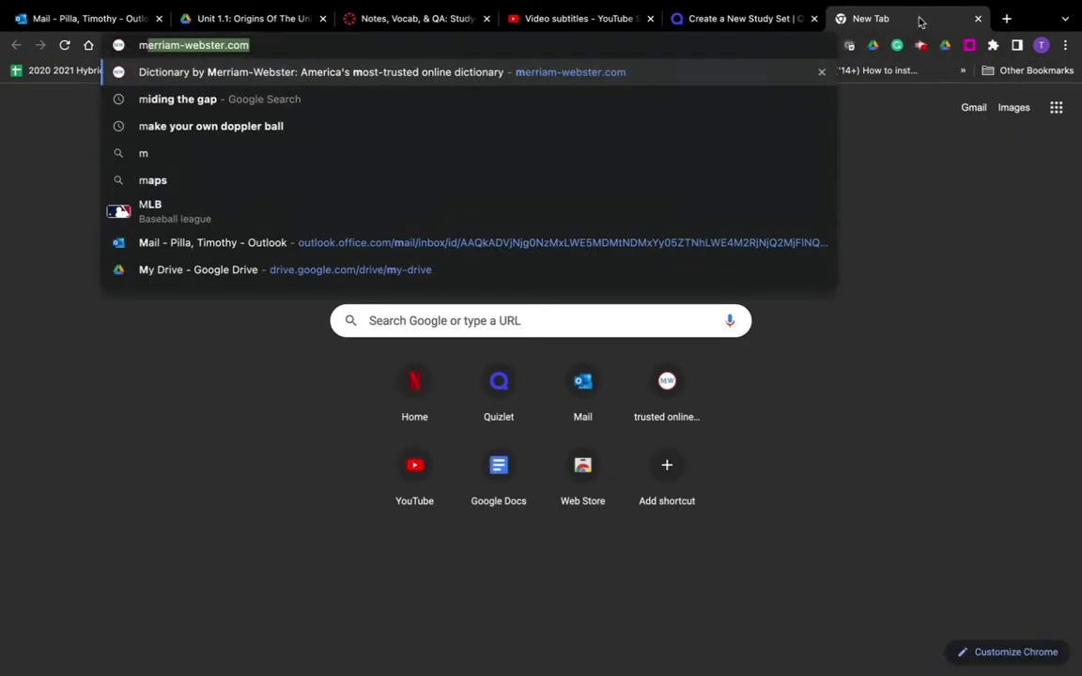
pyautogui.write(' webster')
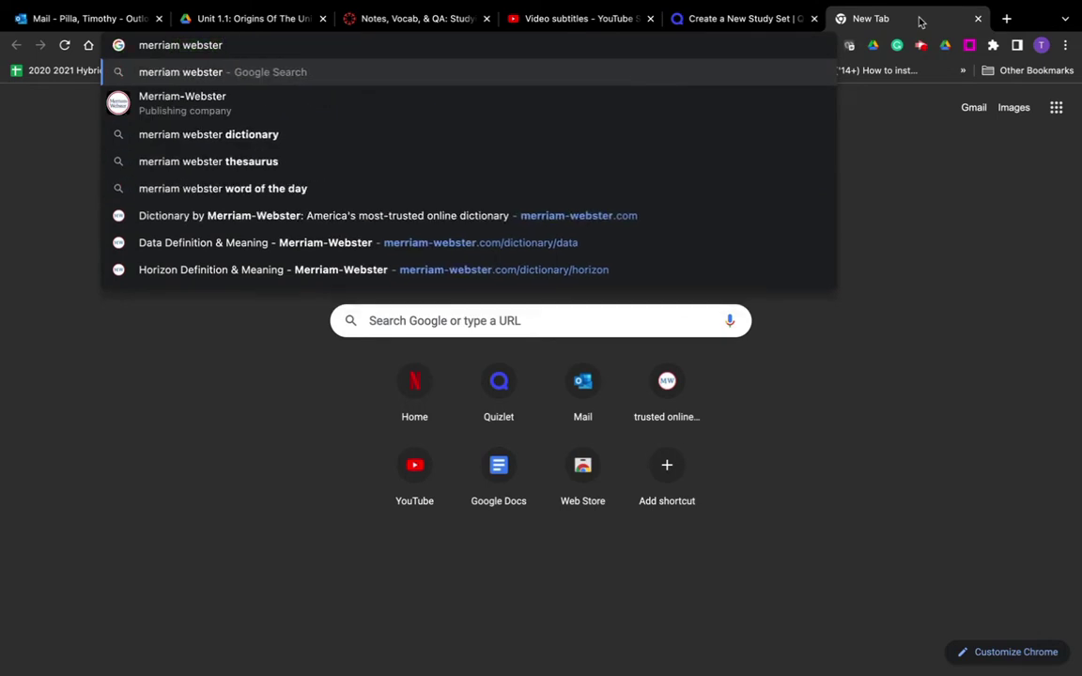
pyautogui.press('Return')
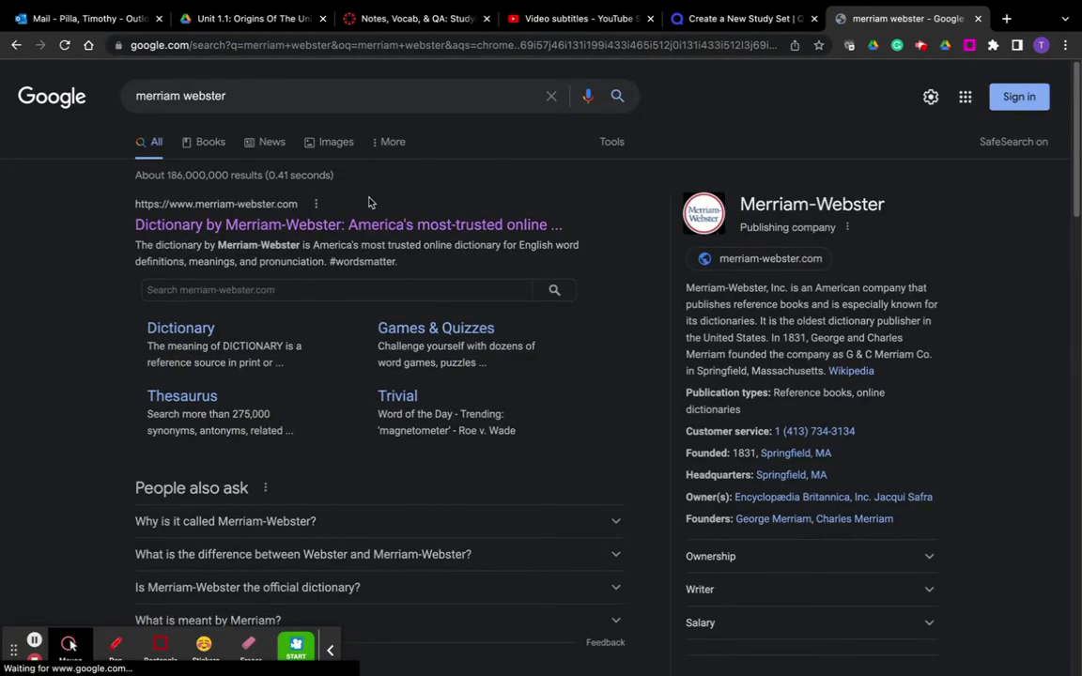
pyautogui.click(254, 228)
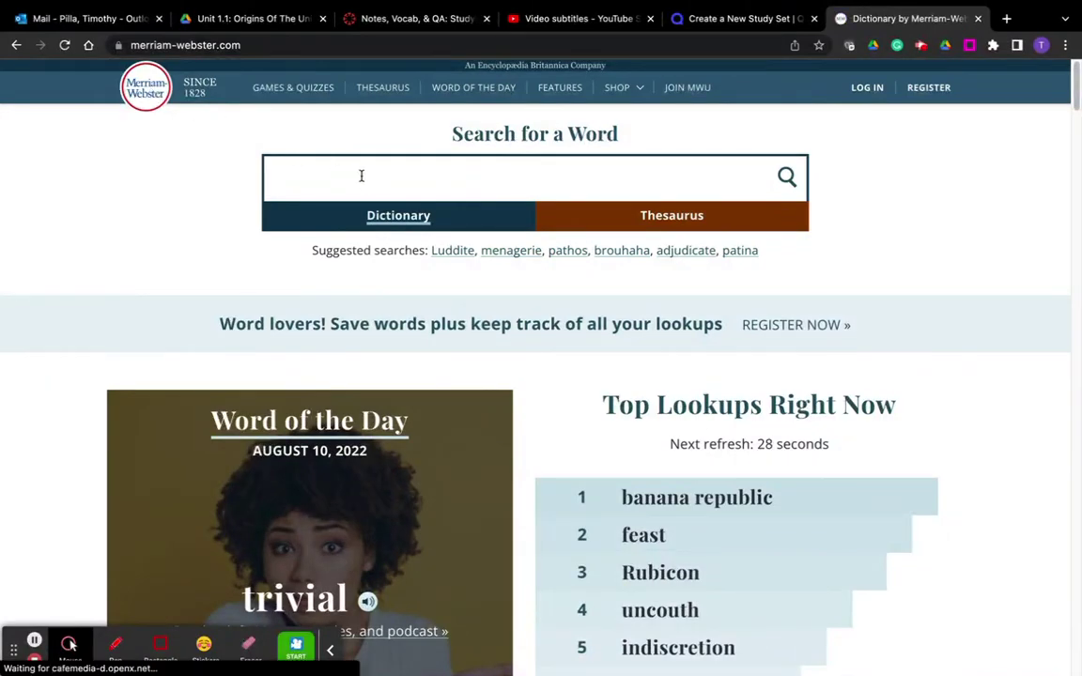
# Step: Look up "data" in the Merriam-Webster dictionary and review its definitions
pyautogui.write('data')
pyautogui.press('Return')
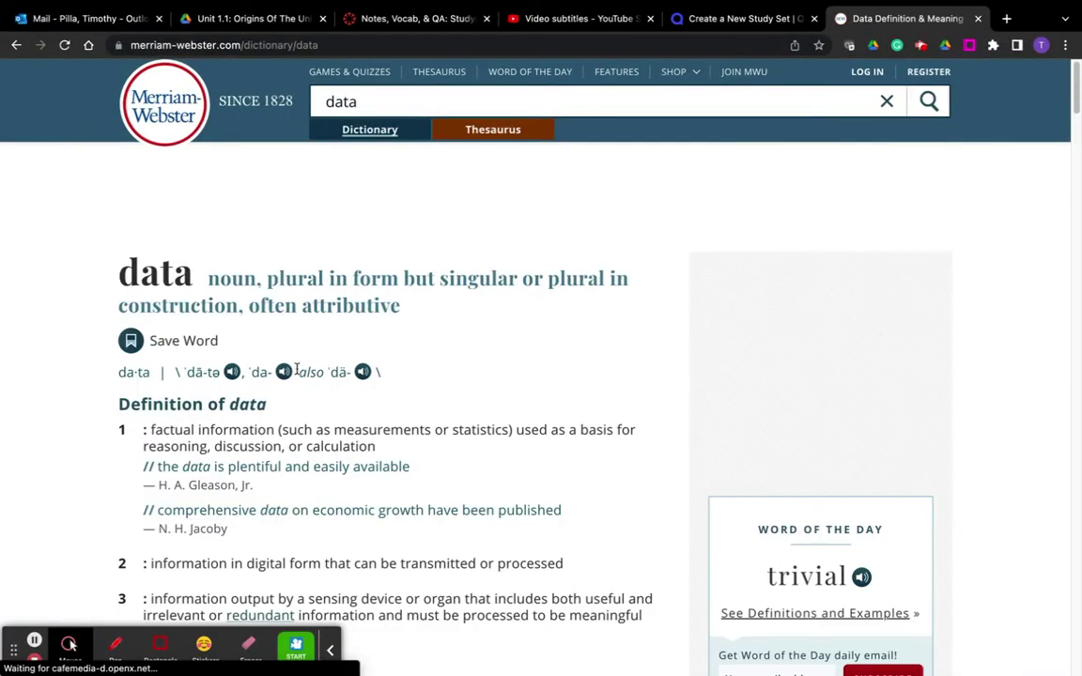
pyautogui.scroll(-1, 261, 395)
pyautogui.moveTo(169, 394); pyautogui.dragTo(413, 550)
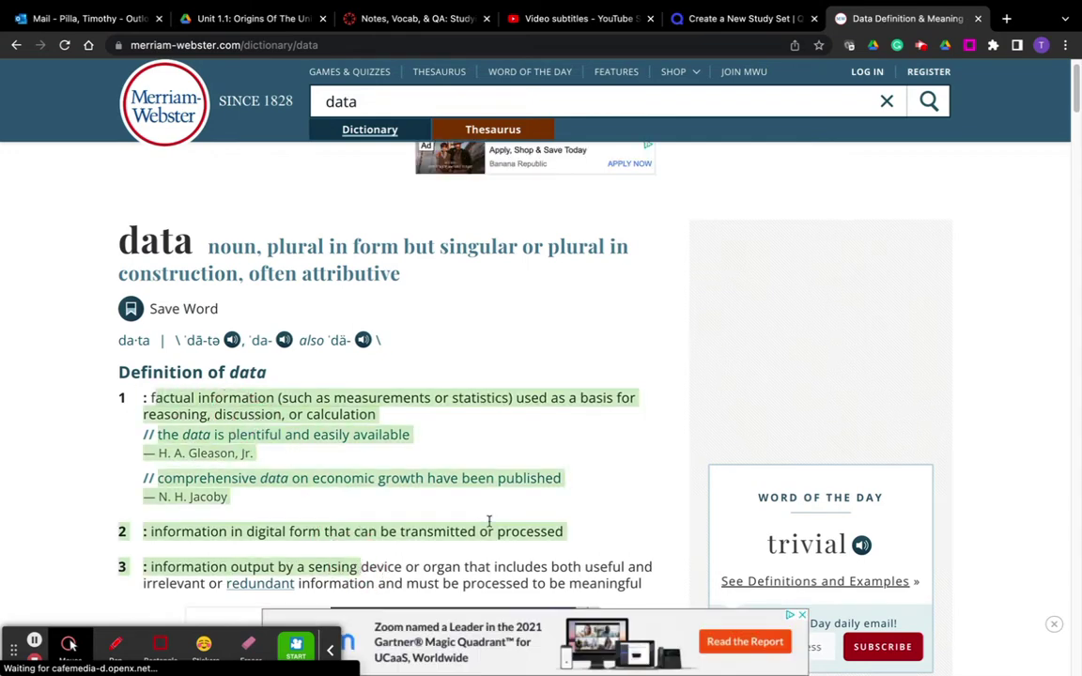
pyautogui.click(436, 504)
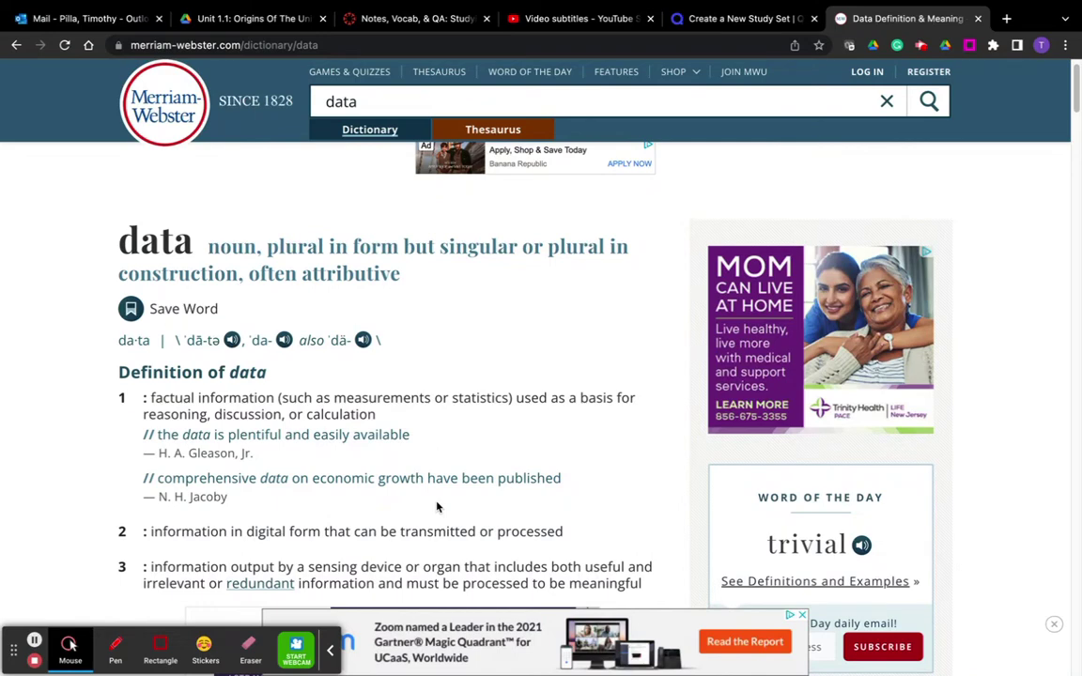
# Step: Copy the first dictionary definition of "data" and paste it as the definition of the Data card in Quizlet
pyautogui.moveTo(151, 397); pyautogui.dragTo(379, 415)
pyautogui.hotkey('ctrl', 'c')
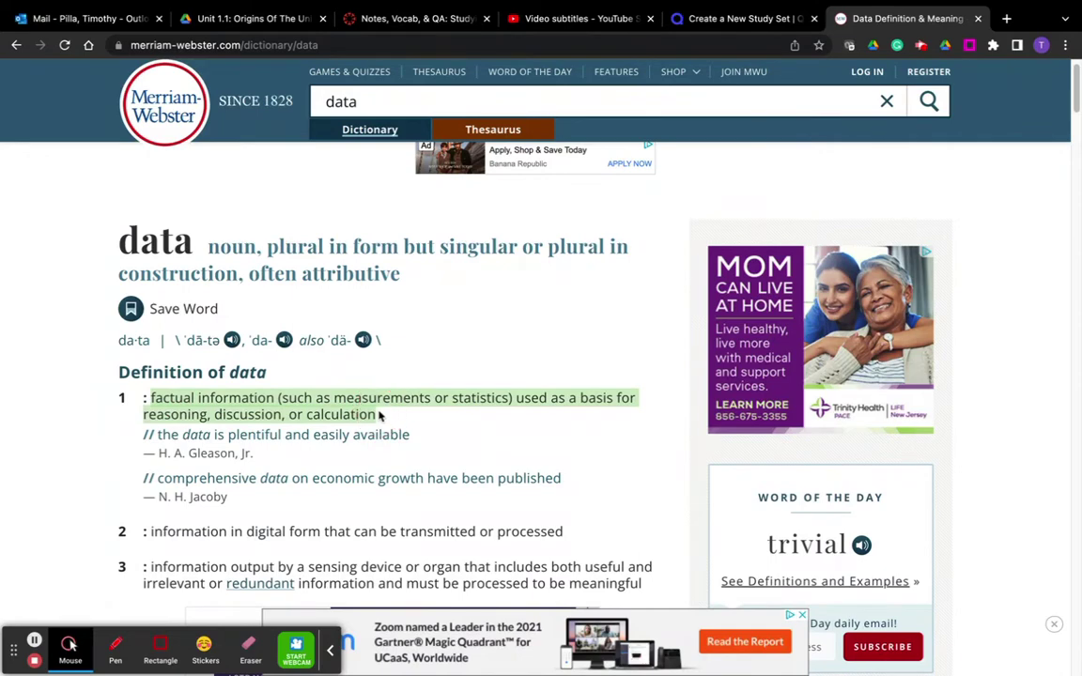
pyautogui.click(695, 19)
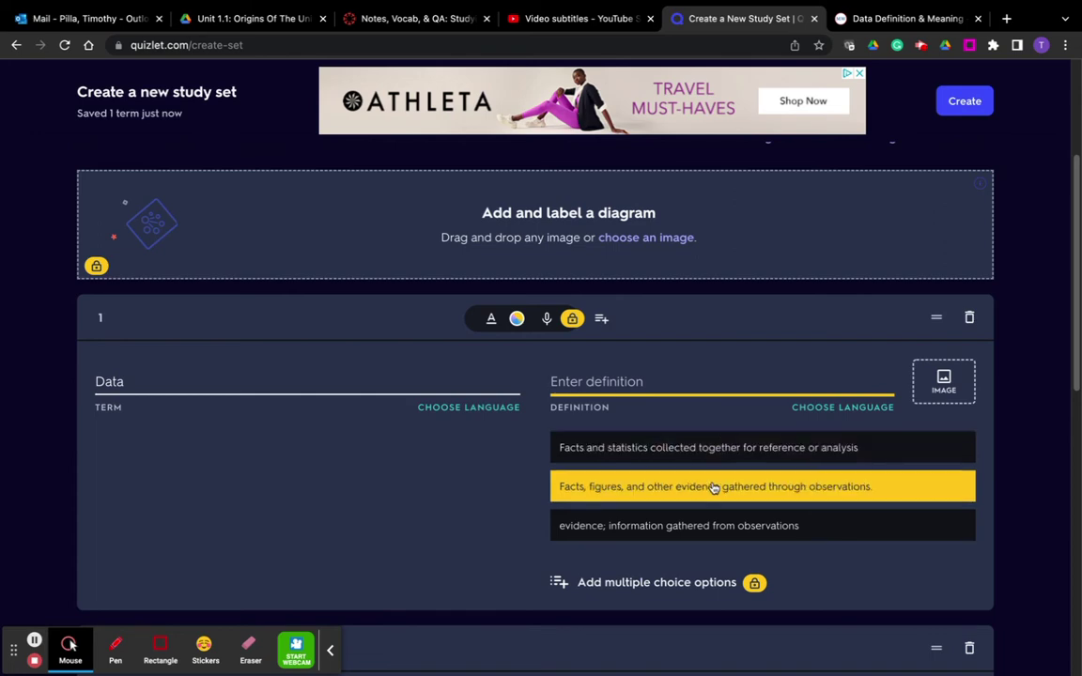
pyautogui.hotkey('ctrl', 'v')
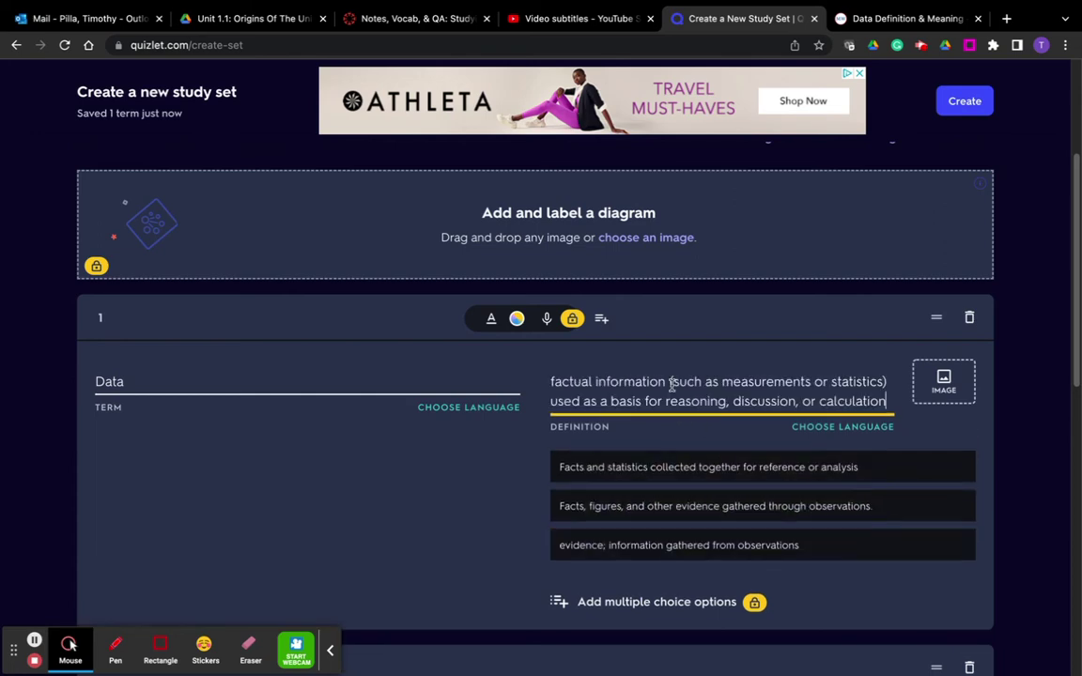
# Step: Enter "horizon" as the second card's term and go to its definition
pyautogui.scroll(-5, 451, 427)
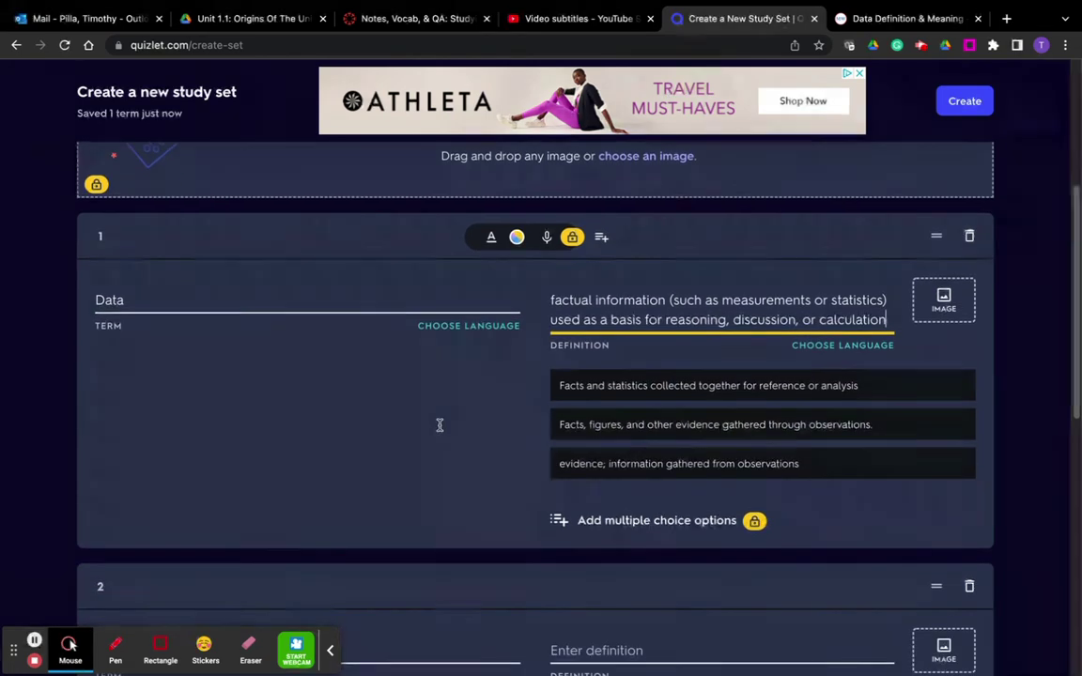
pyautogui.click(225, 457)
pyautogui.write('horizon')
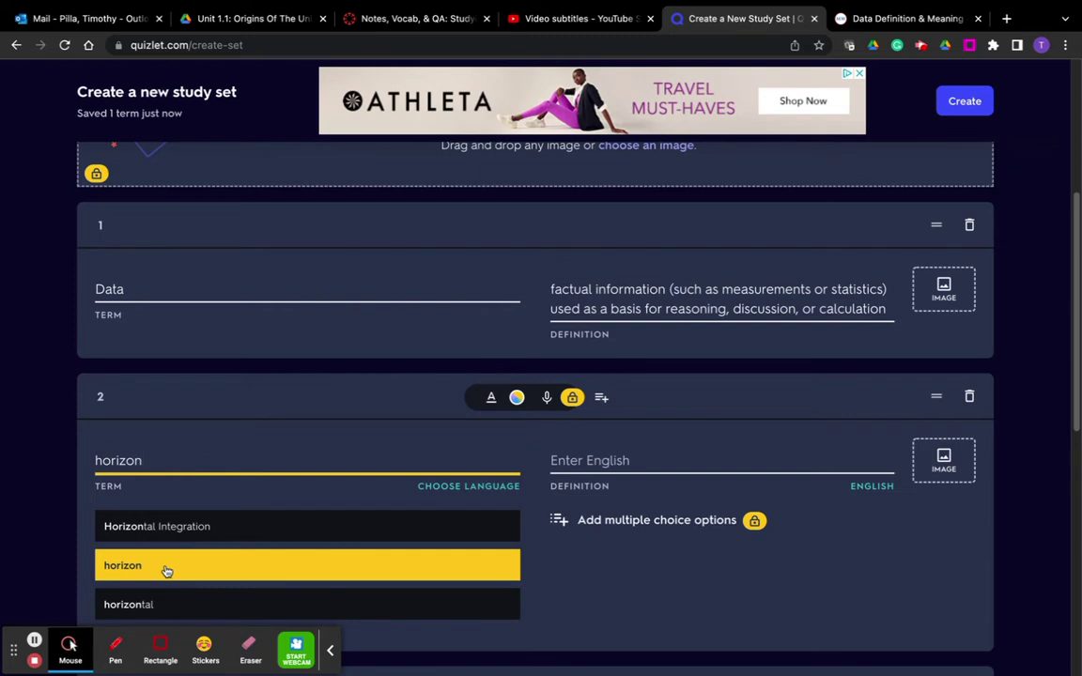
pyautogui.click(656, 458)
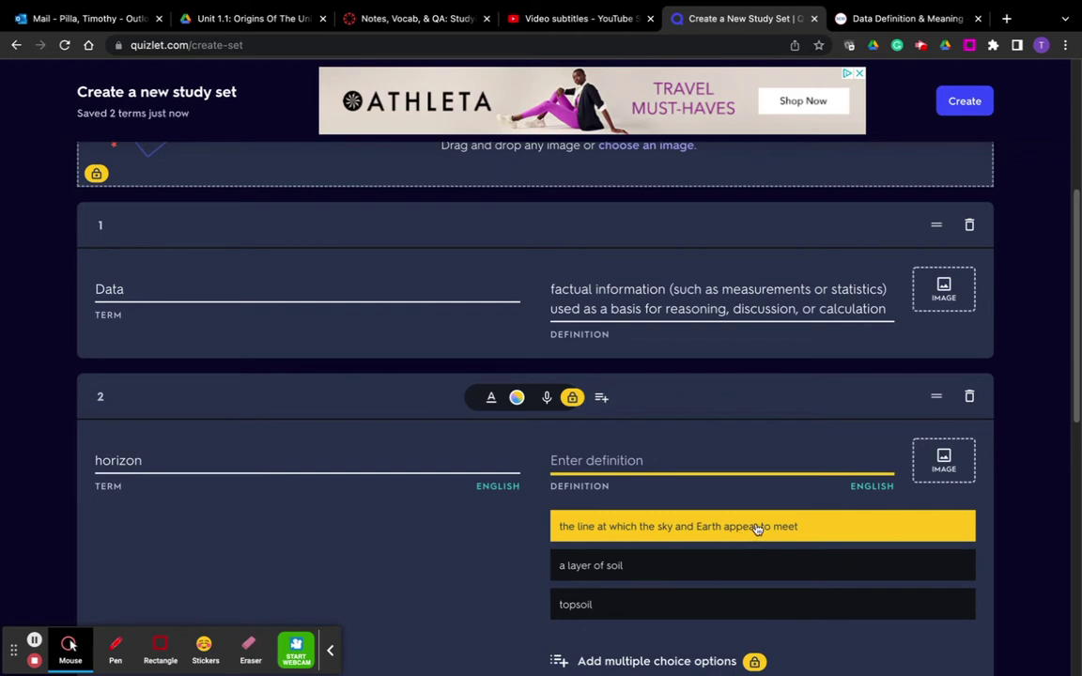
# Step: Switch to Merriam-Webster and look up "horizon" in the dictionary
pyautogui.click(905, 18)
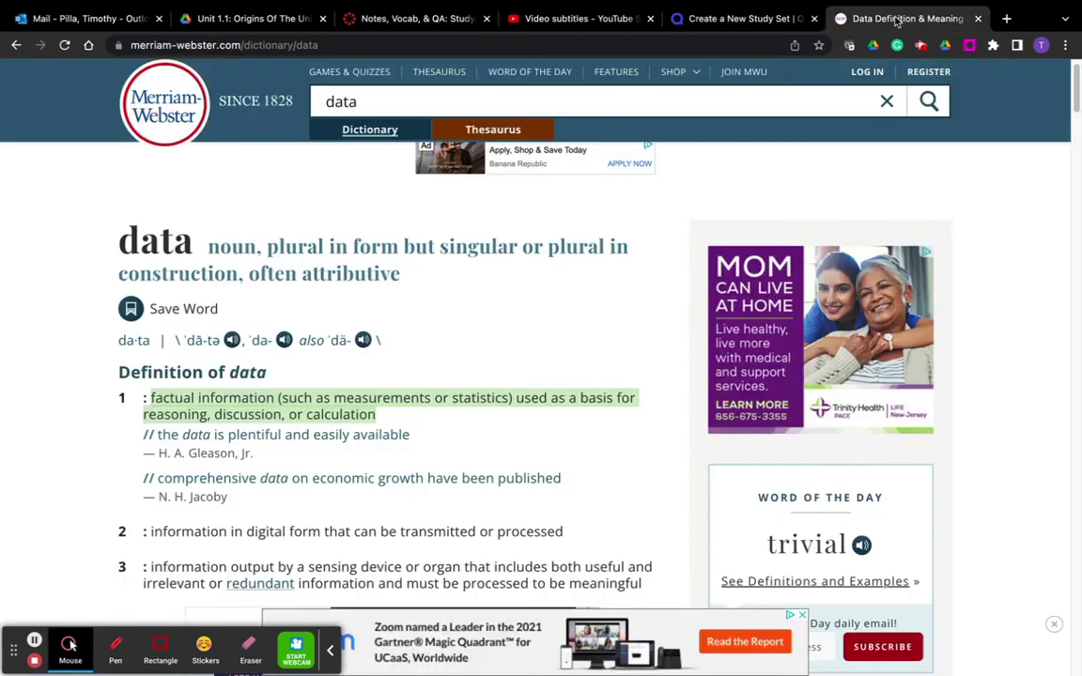
pyautogui.doubleClick(465, 102)
pyautogui.write('horizon')
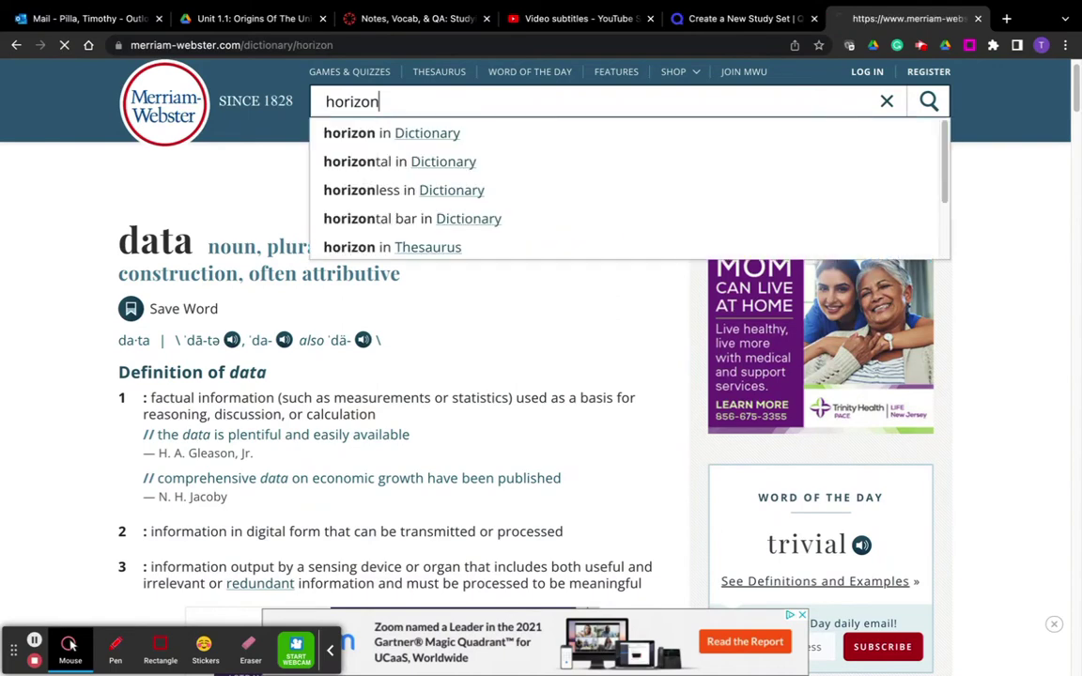
pyautogui.press('Return')
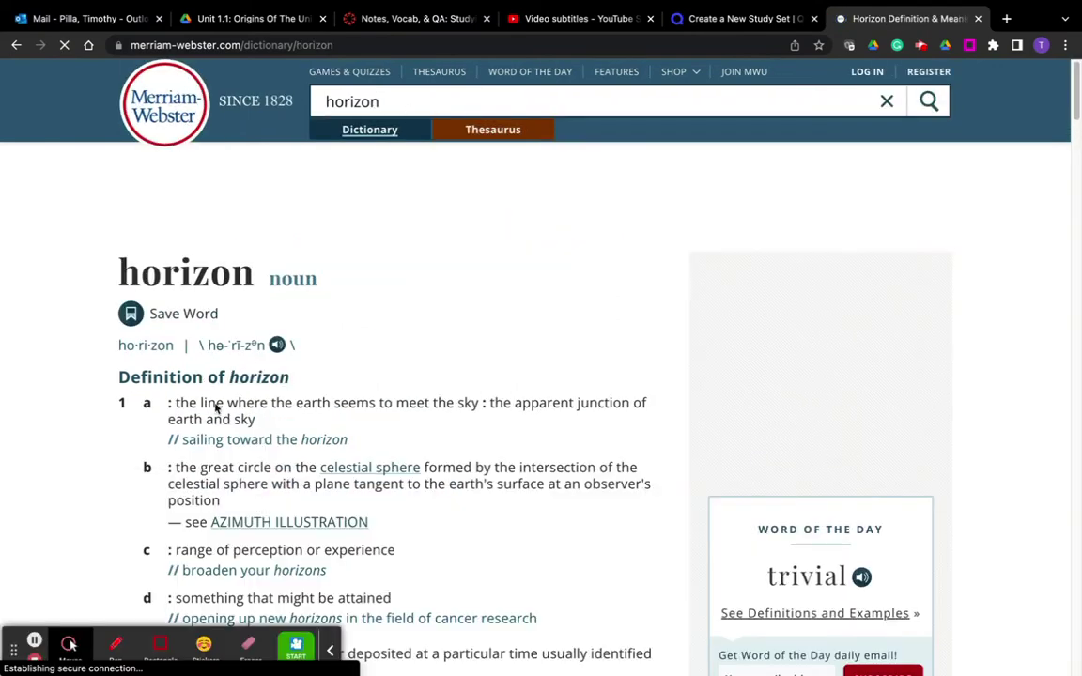
# Step: Read through the Merriam-Webster definitions of "horizon" to find the one that fits the unit
pyautogui.moveTo(188, 410); pyautogui.dragTo(465, 406)
pyautogui.click(413, 404)
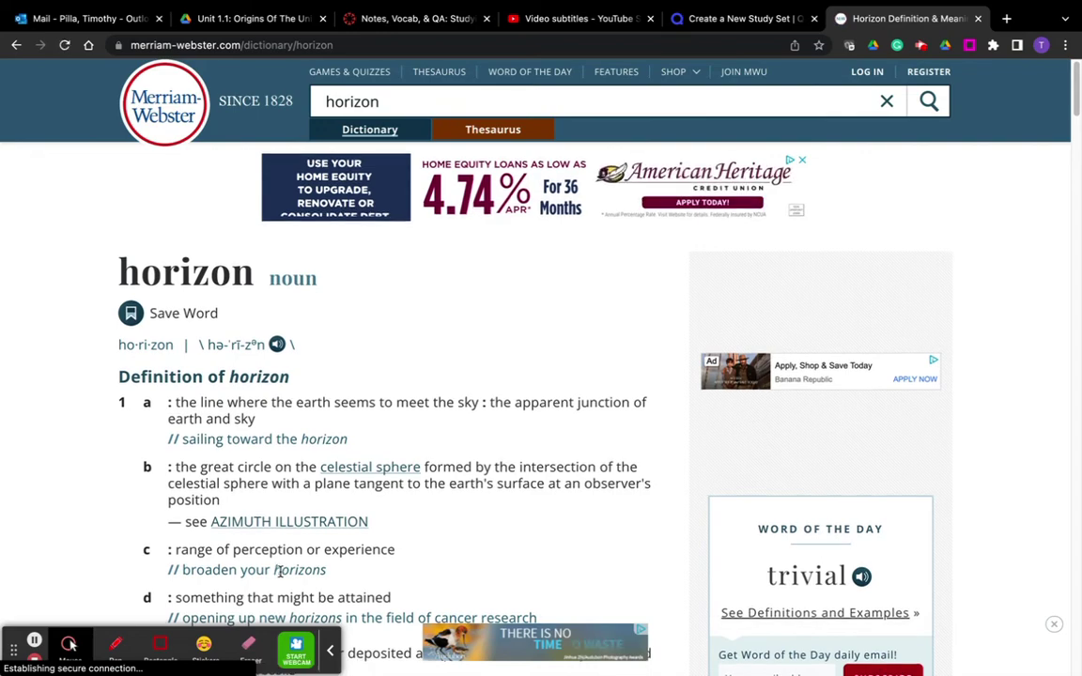
pyautogui.scroll(-2, 249, 501)
pyautogui.moveTo(197, 369); pyautogui.dragTo(363, 367)
pyautogui.moveTo(226, 405); pyautogui.dragTo(363, 407)
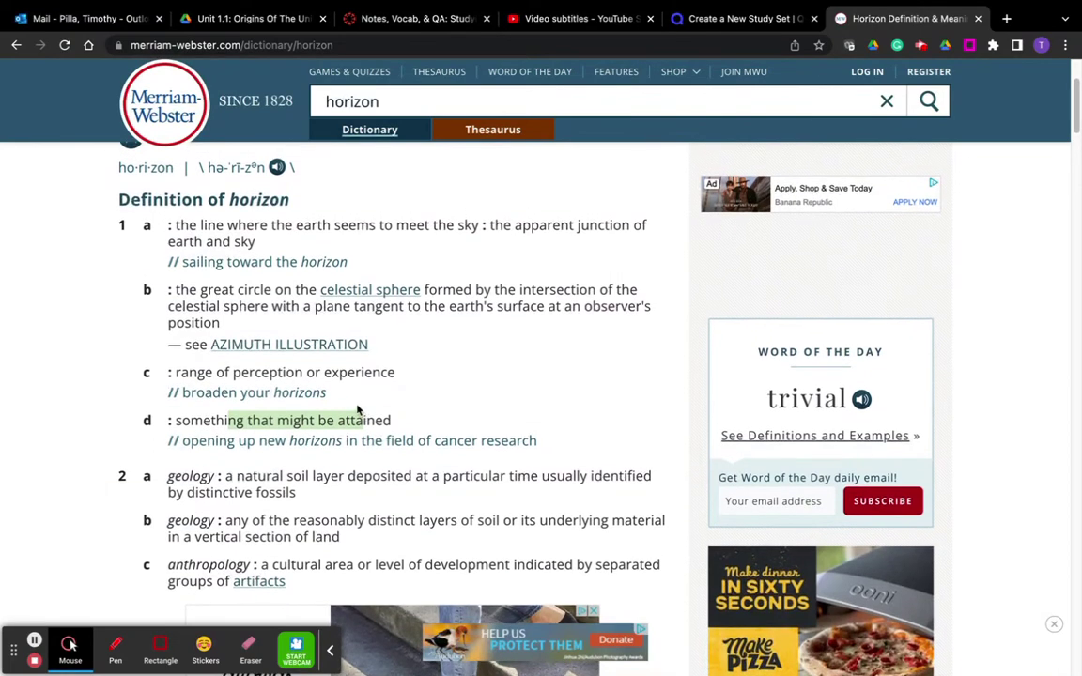
pyautogui.moveTo(225, 270); pyautogui.dragTo(494, 267)
# Step: Return to Quizlet, use the suggested definition "the line at which the sky and Earth appear to meet" for horizon, and create the set
pyautogui.click(740, 21)
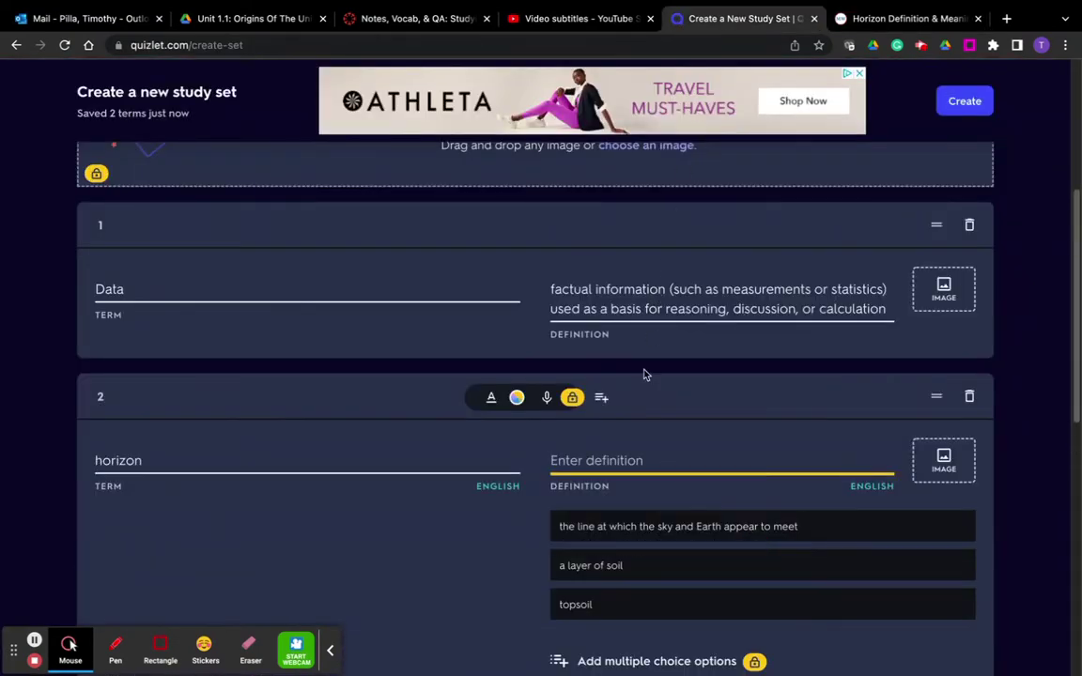
pyautogui.click(652, 526)
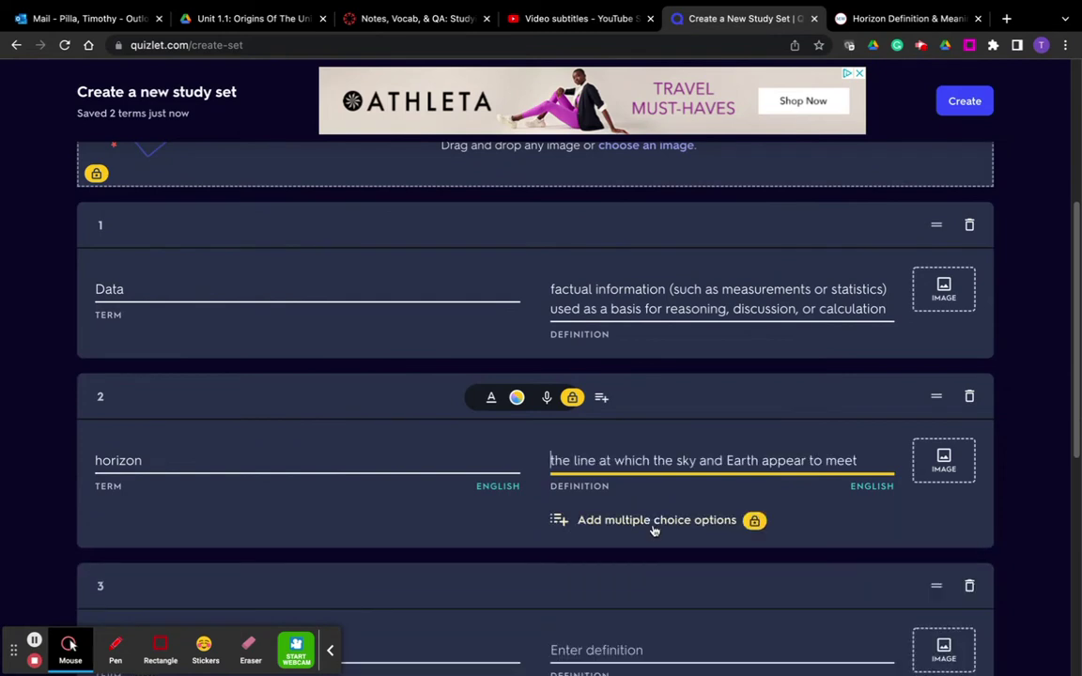
pyautogui.click(955, 106)
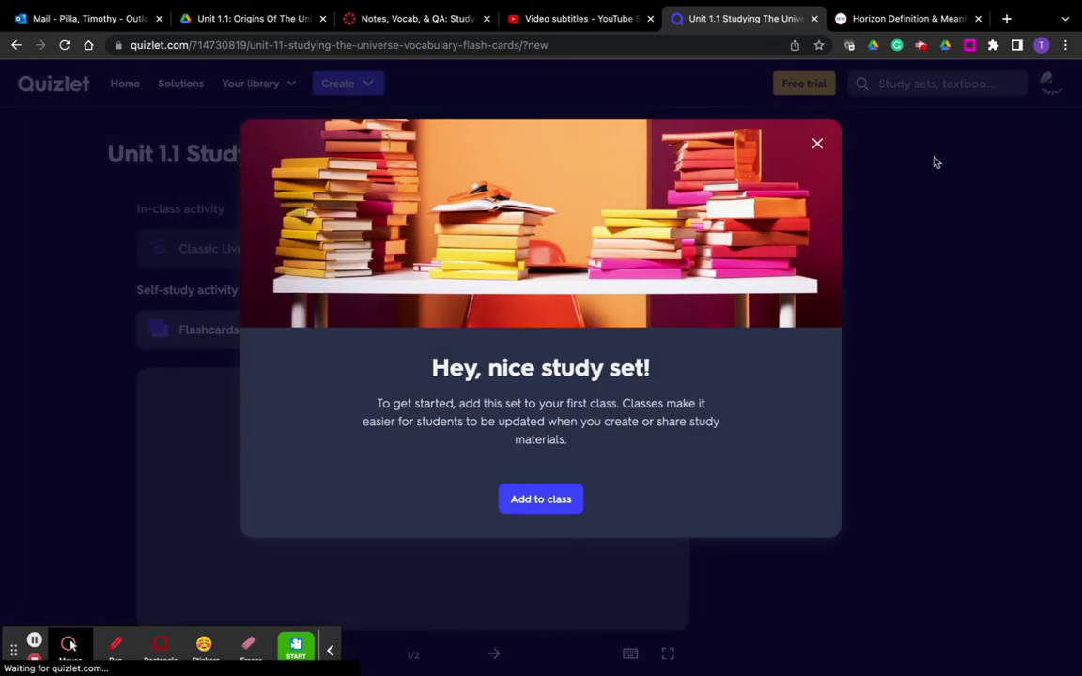
pyautogui.click(817, 146)
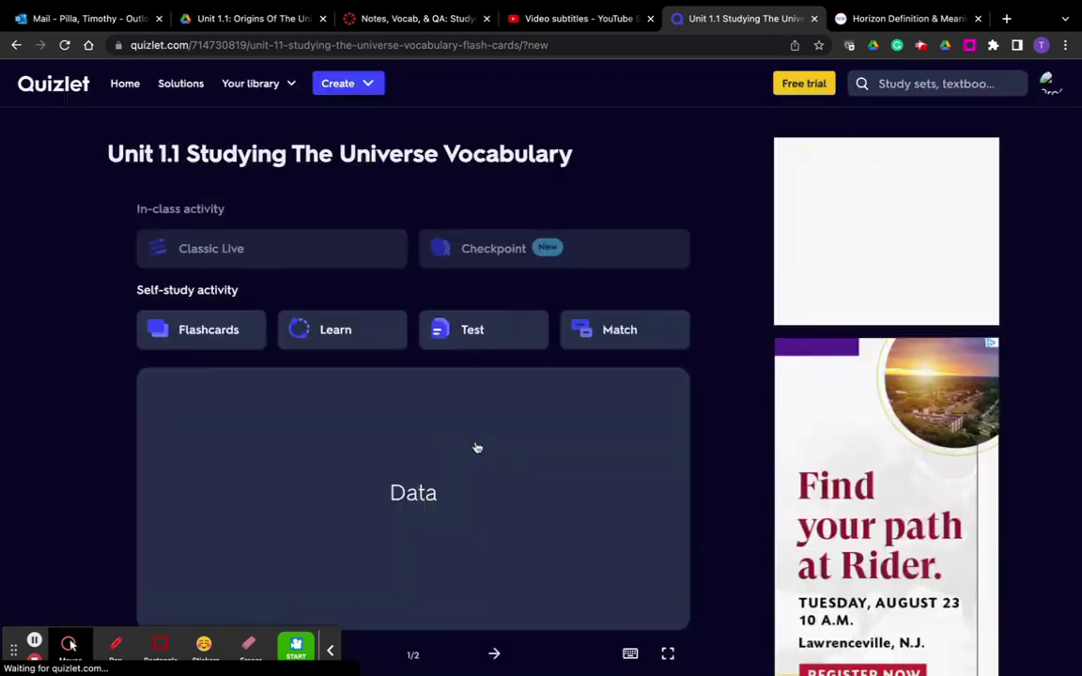
# Step: Preview the Data and horizon flashcards by flipping each between term and definition, and return to the first card
pyautogui.scroll(-2, 477, 536)
pyautogui.scroll(-1, 444, 462)
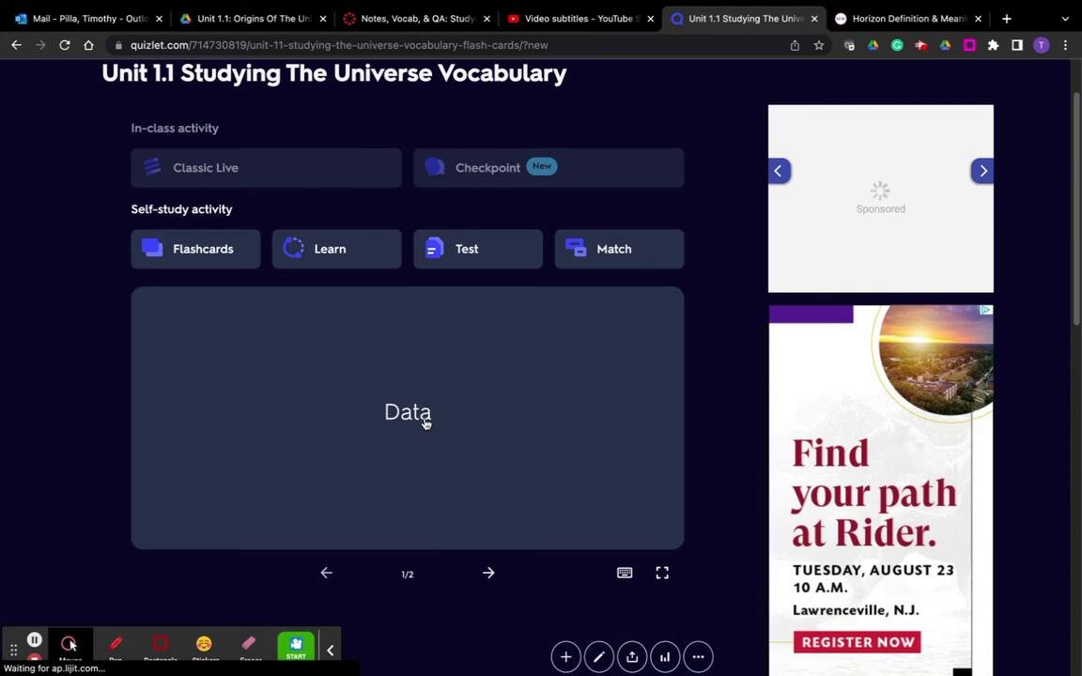
pyautogui.click(424, 424)
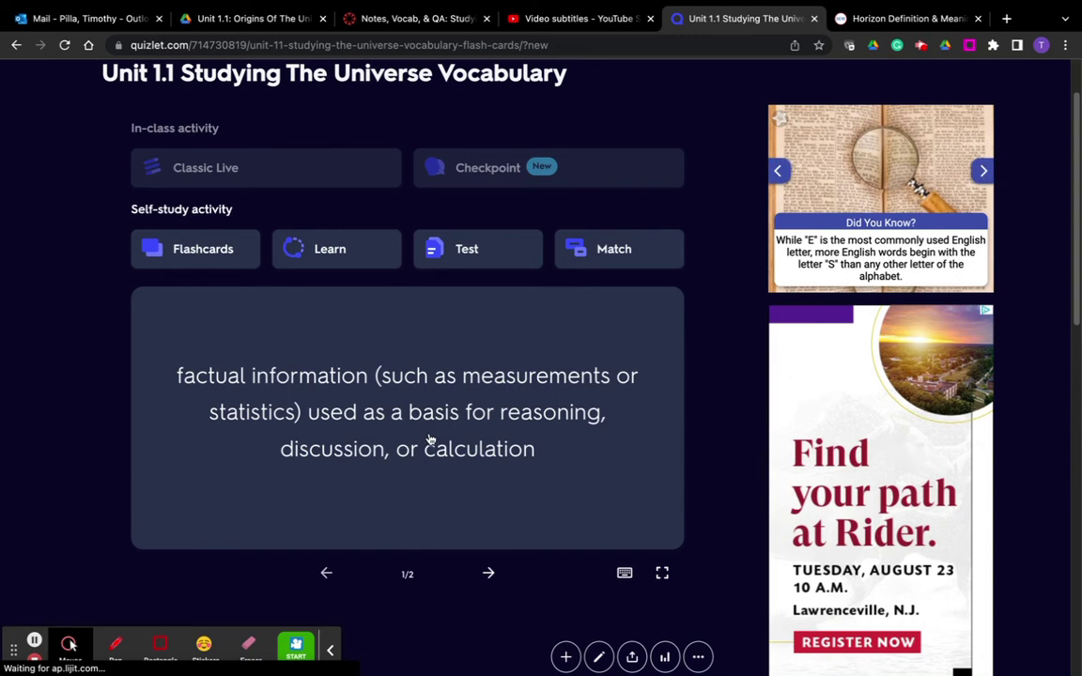
pyautogui.click(432, 483)
pyautogui.click(488, 574)
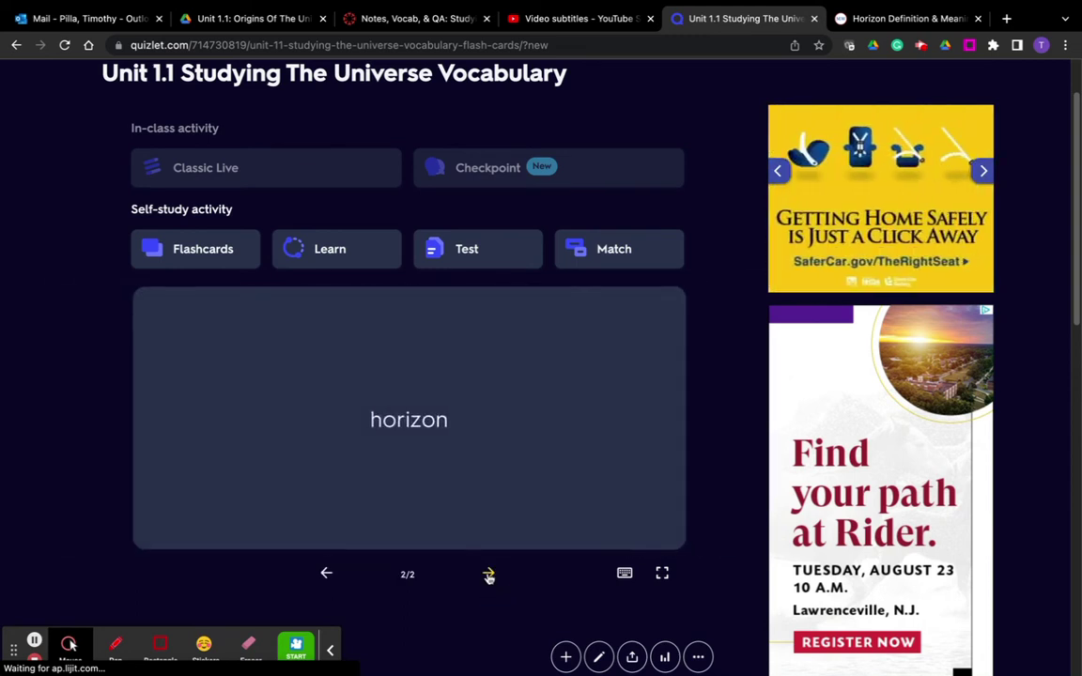
pyautogui.click(413, 424)
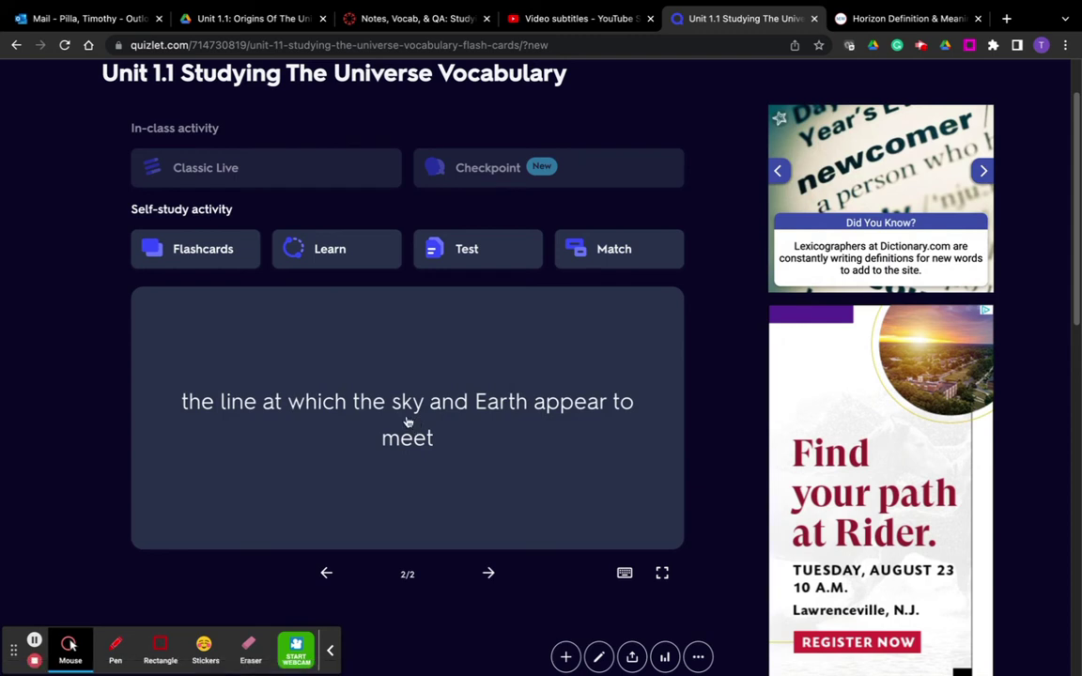
pyautogui.click(407, 422)
pyautogui.click(326, 573)
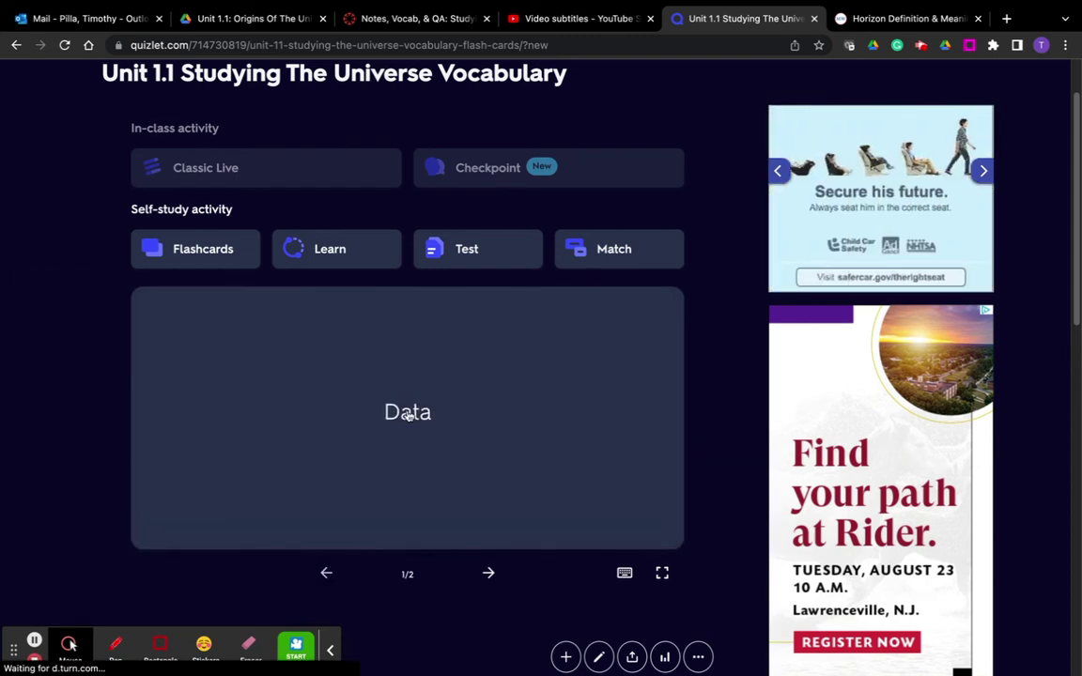
# Step: Start Learn mode for the set with the "Memorize it all" goal and the "It's all new to me" knowledge level
pyautogui.click(364, 260)
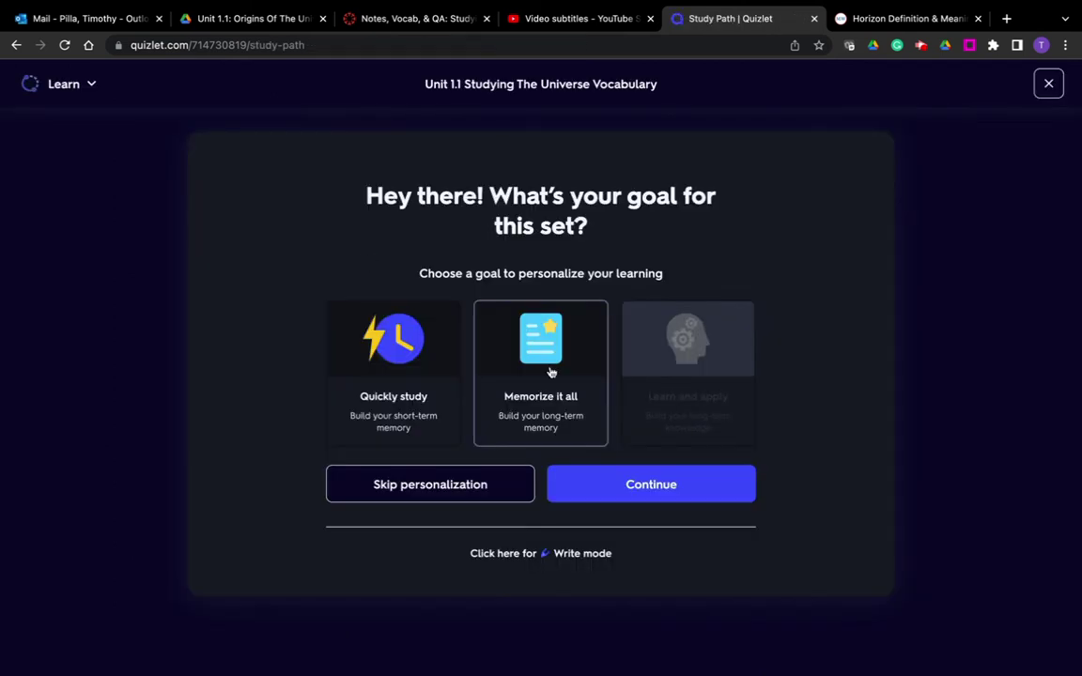
pyautogui.click(653, 485)
pyautogui.click(578, 429)
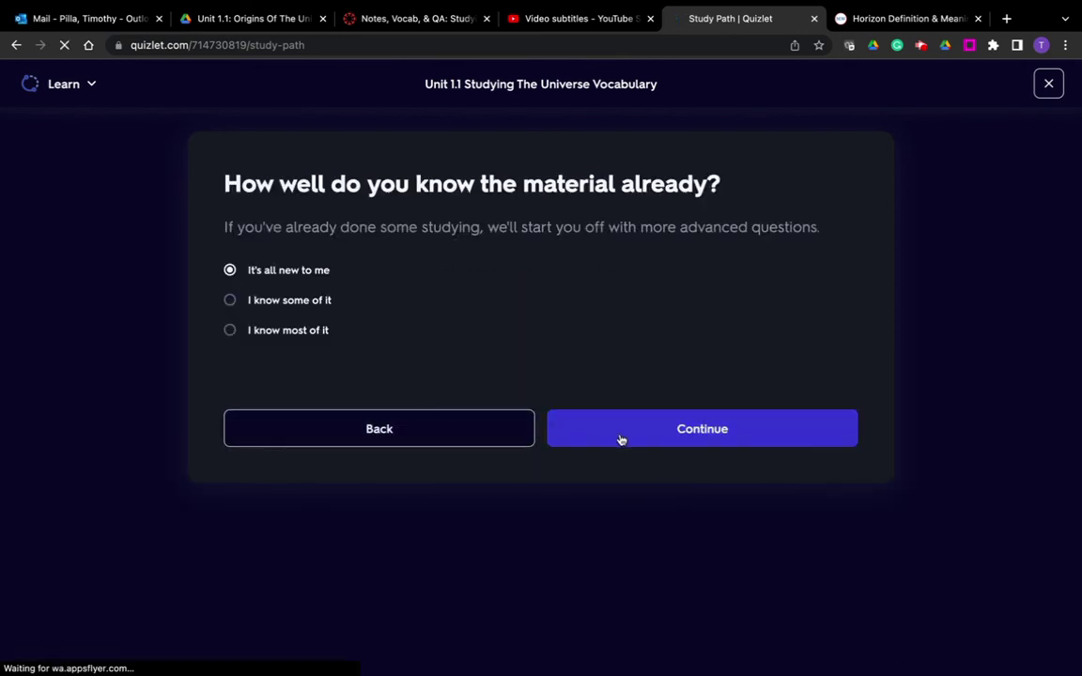